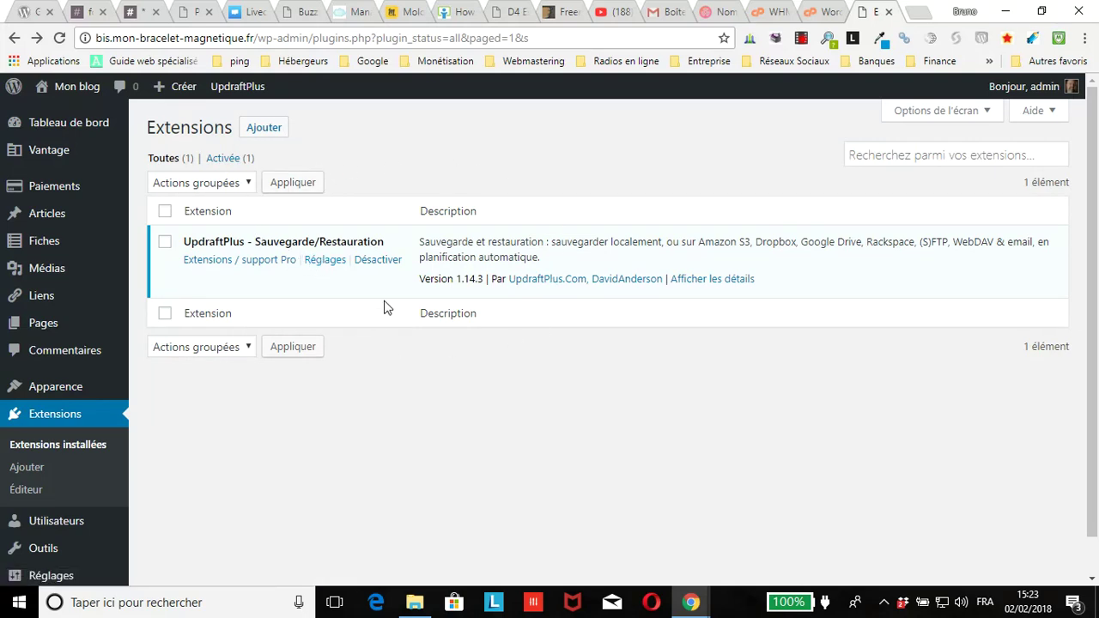
Open the settings of the UpdraftPlus - Sauvegarde/Restauration extension and display its Réglages section.
{"action": "left_click", "coordinate": [322, 262]}
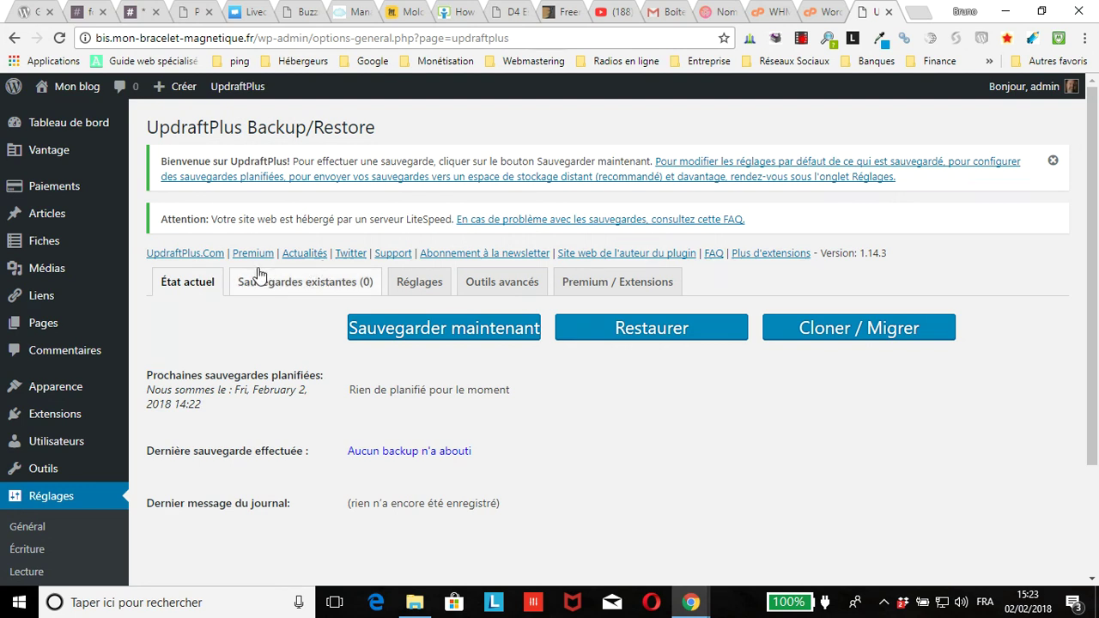
{"action": "mouse_move", "coordinate": [231, 95]}
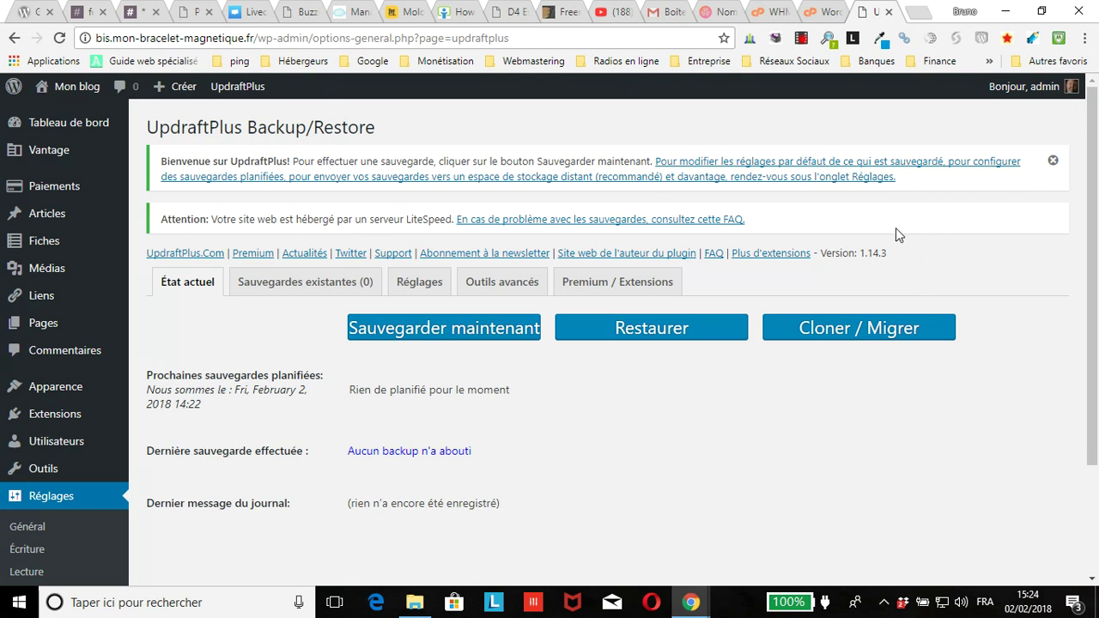
{"action": "left_click", "coordinate": [419, 283]}
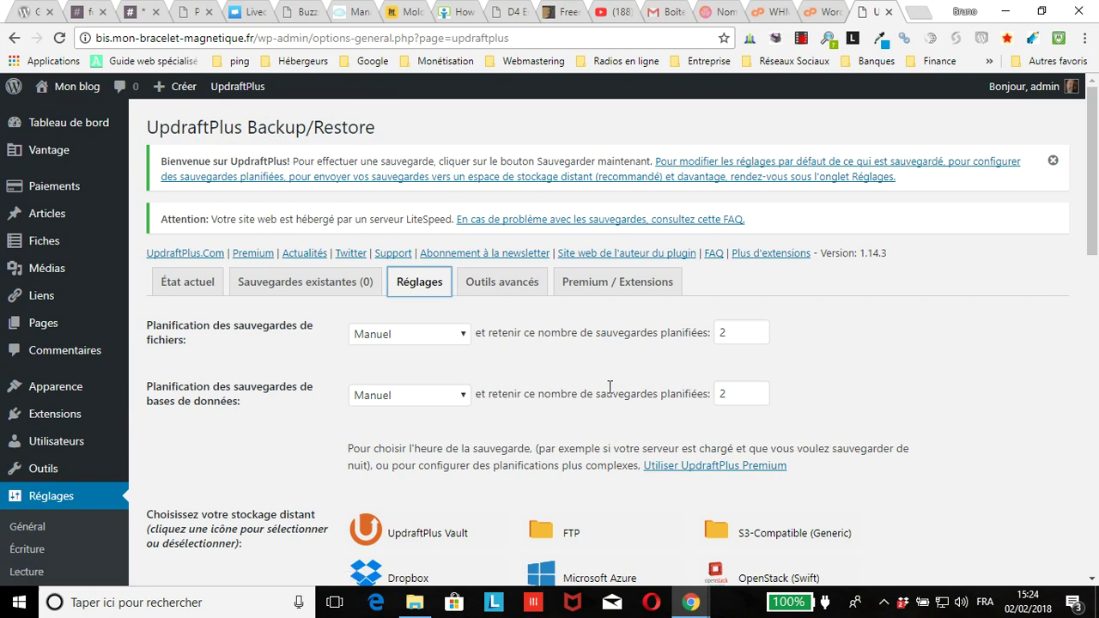
{"action": "scroll", "coordinate": [478, 365], "scroll_direction": "down", "scroll_amount": 1}
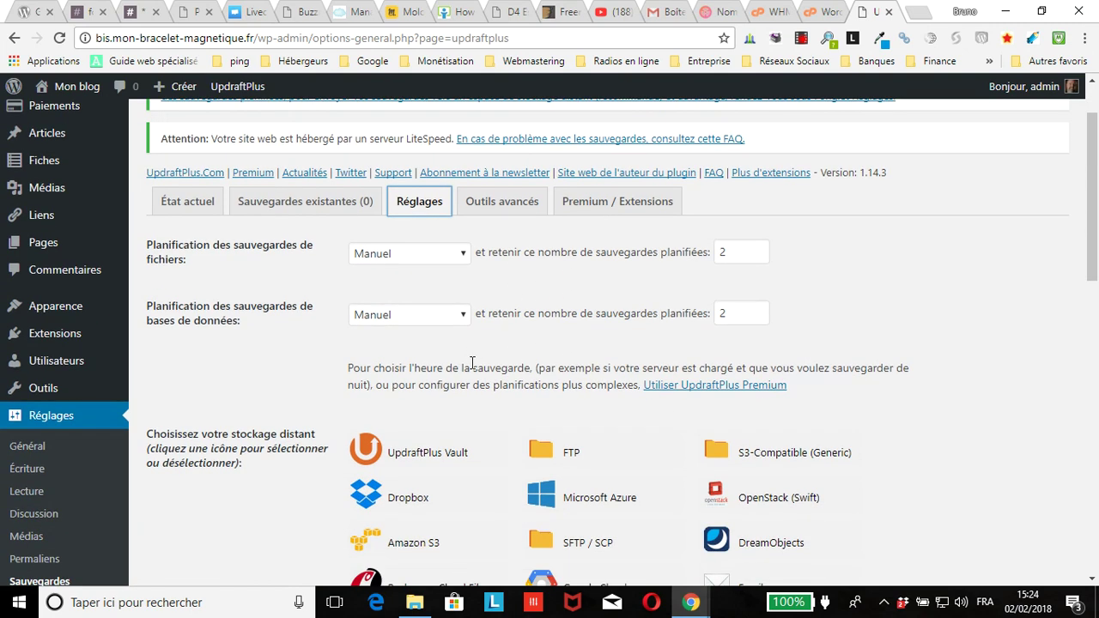
{"action": "scroll", "coordinate": [472, 362], "scroll_direction": "up", "scroll_amount": 1}
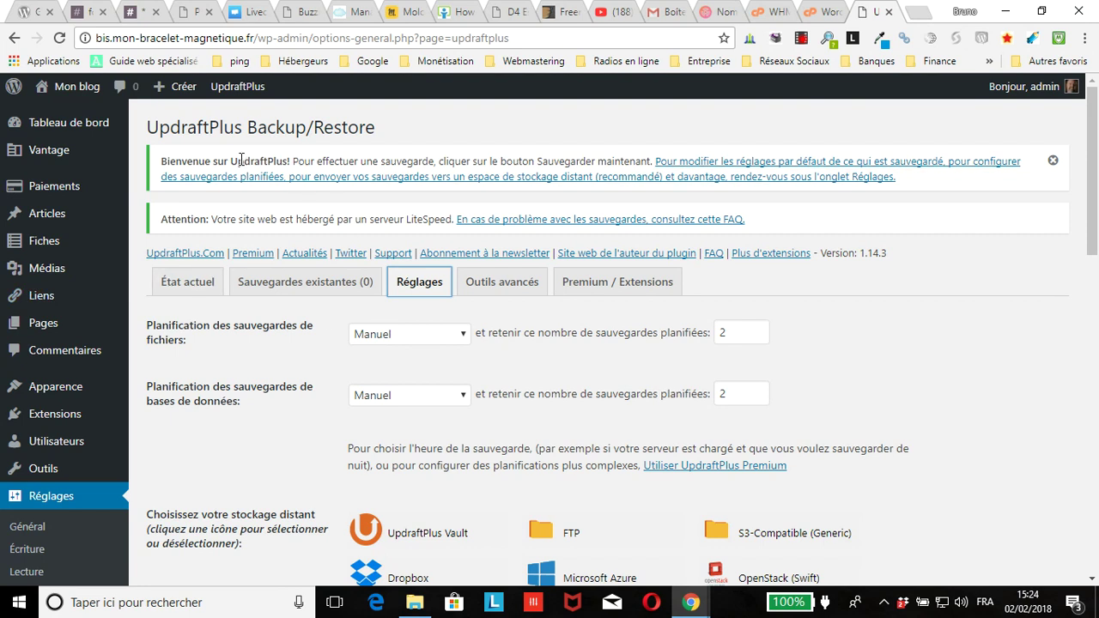
Schedule the file backups as Hebdomadairement and set the number of scheduled file backups to retain to 10.
{"action": "mouse_move", "coordinate": [94, 259]}
{"action": "left_click", "coordinate": [434, 334]}
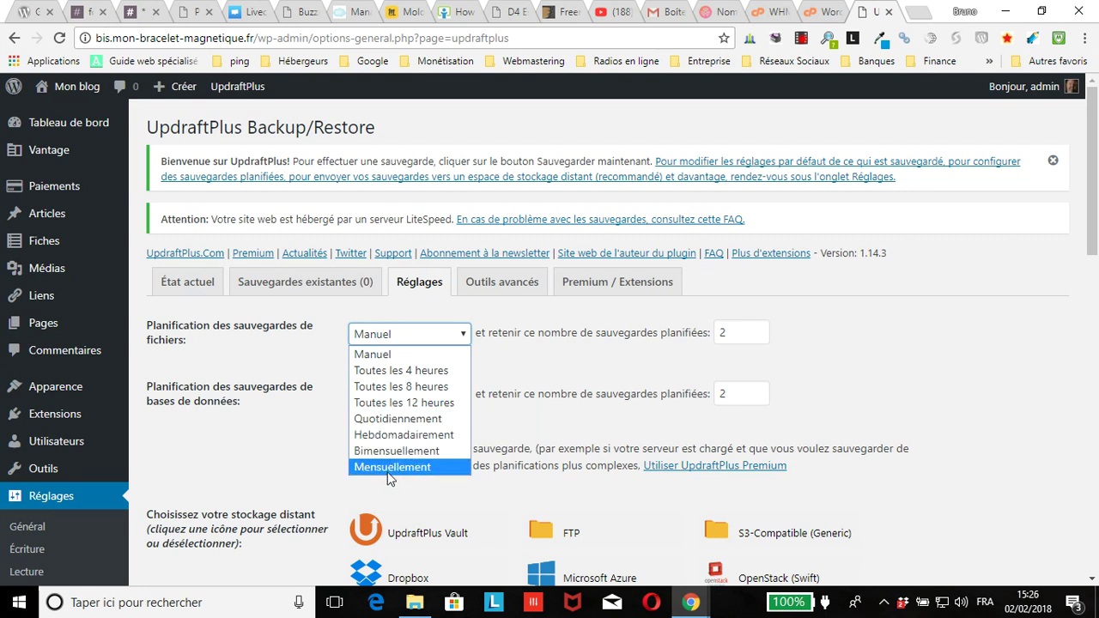
{"action": "left_click", "coordinate": [373, 439]}
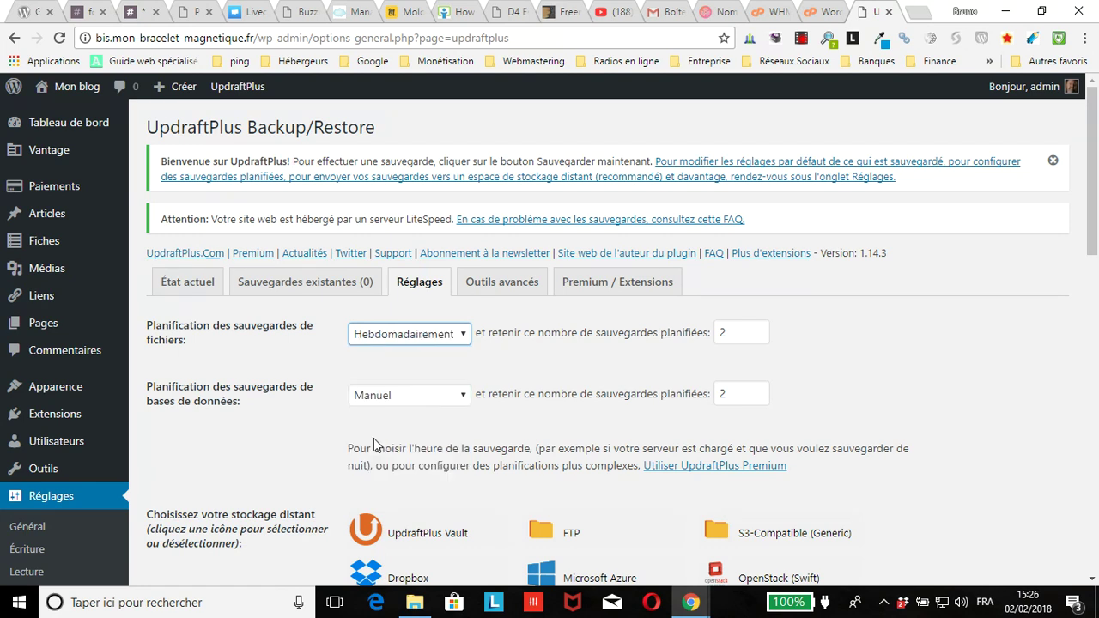
{"action": "double_click", "coordinate": [725, 333]}
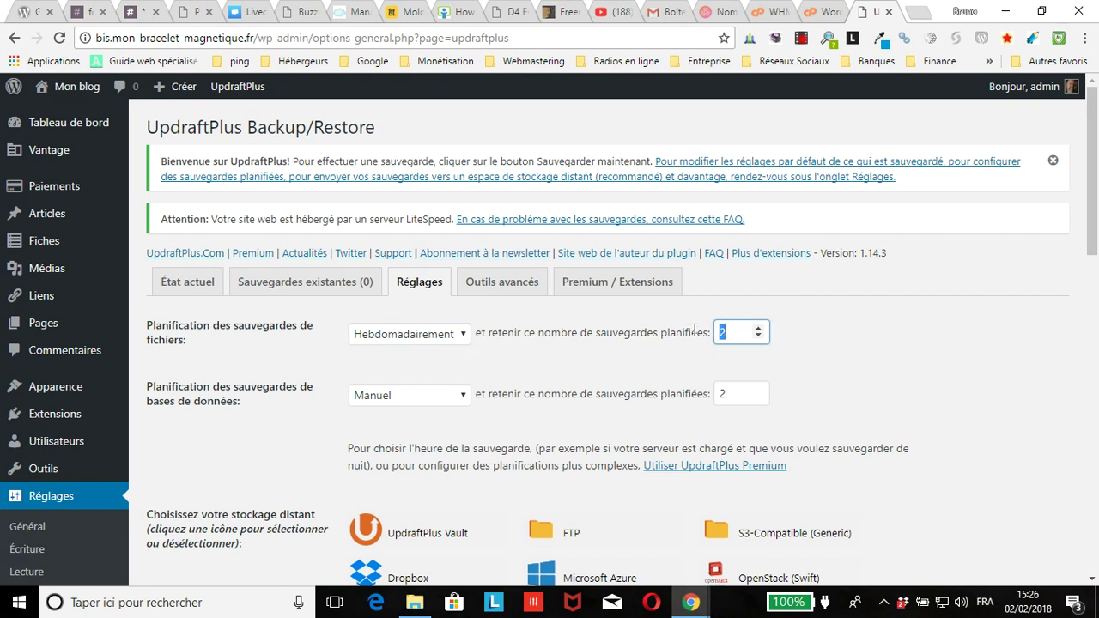
{"action": "type", "text": "10"}
{"action": "key", "text": "Tab"}
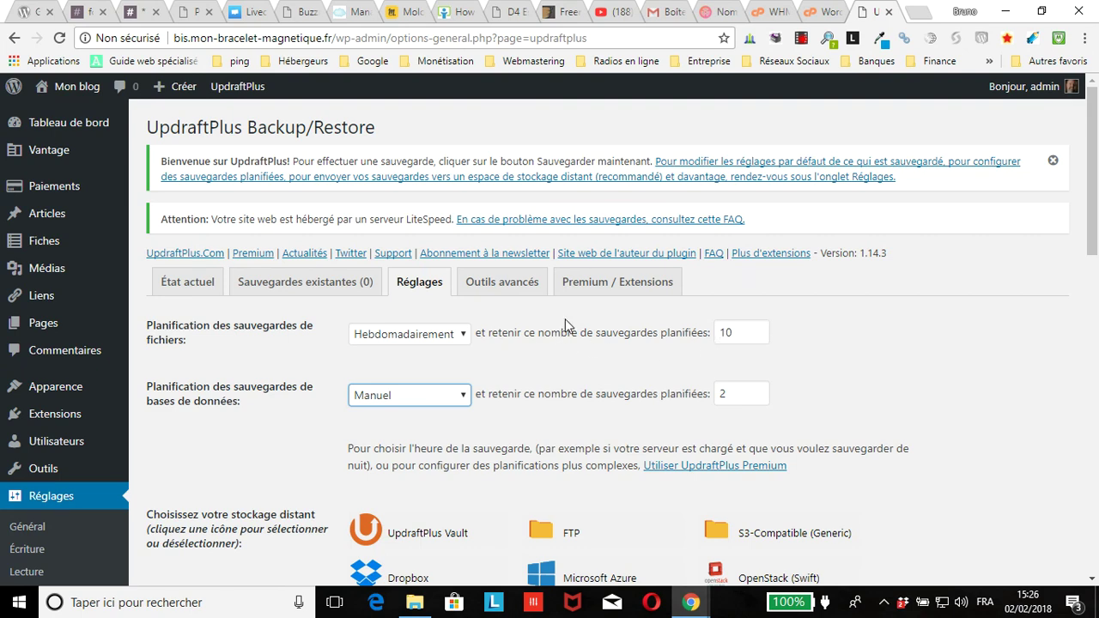
Set the database backup schedule to Hebdomadairement.
{"action": "scroll", "coordinate": [565, 315], "scroll_direction": "down", "scroll_amount": 1}
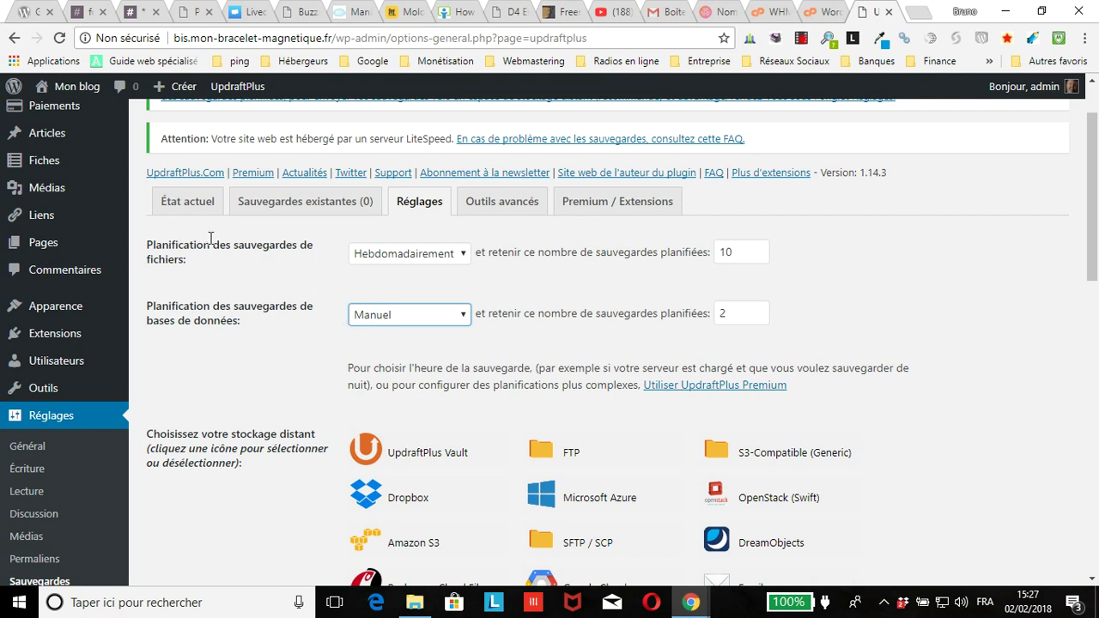
{"action": "left_click", "coordinate": [374, 314]}
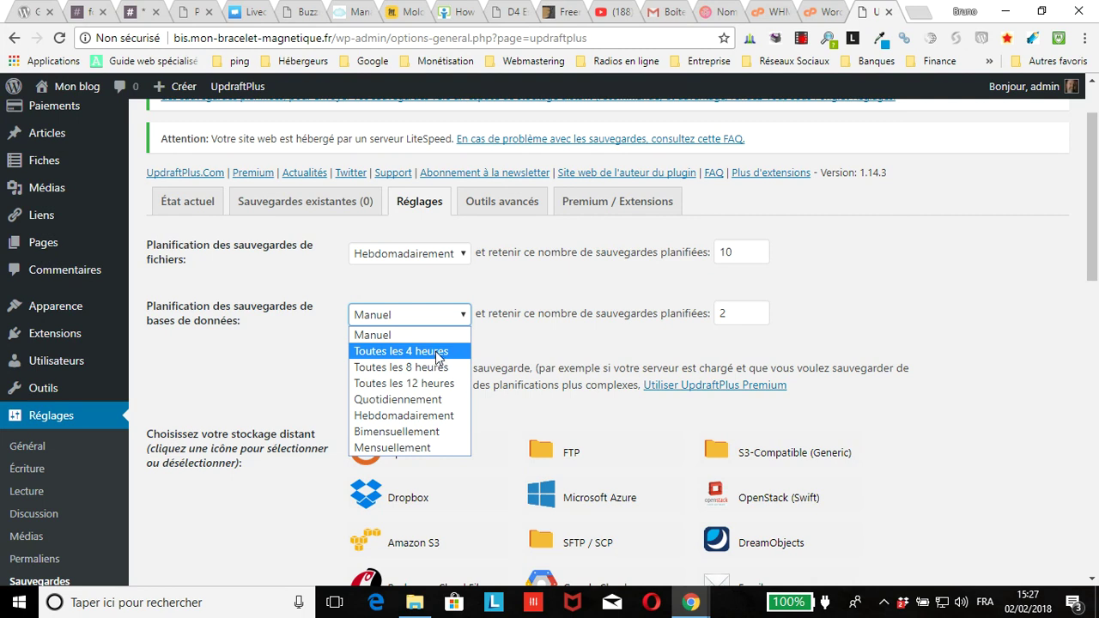
{"action": "left_click", "coordinate": [393, 406]}
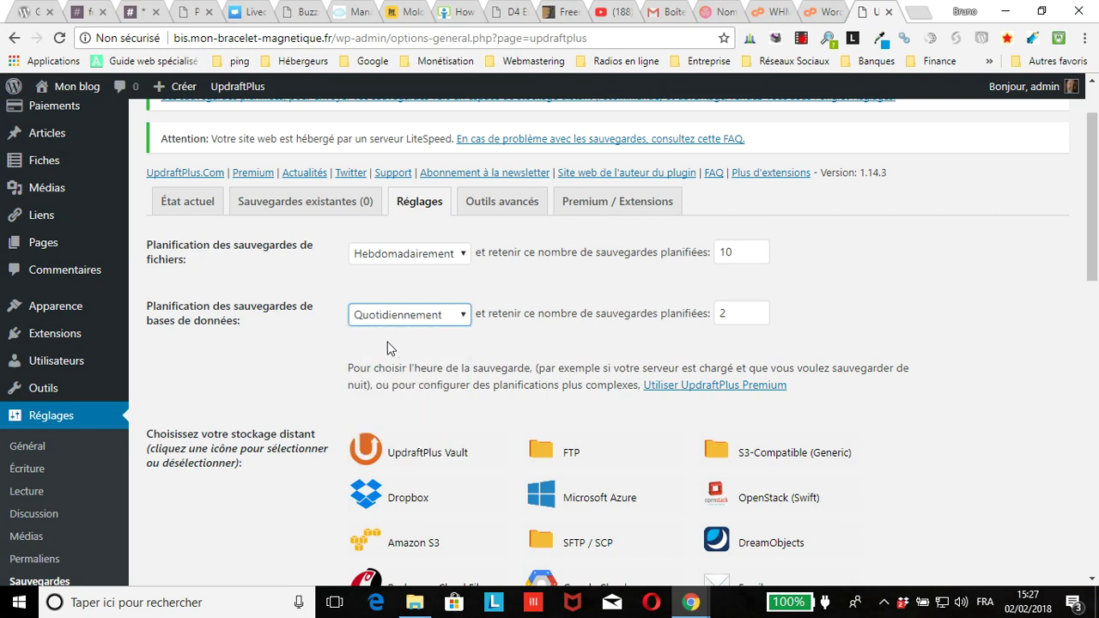
{"action": "left_click", "coordinate": [387, 315]}
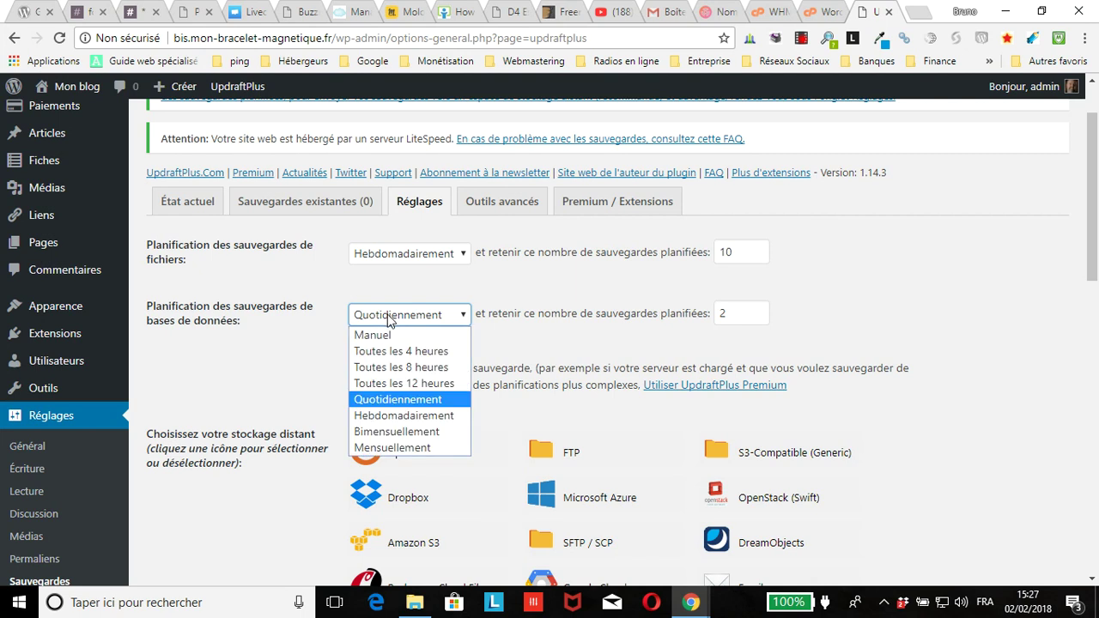
{"action": "left_click", "coordinate": [383, 416]}
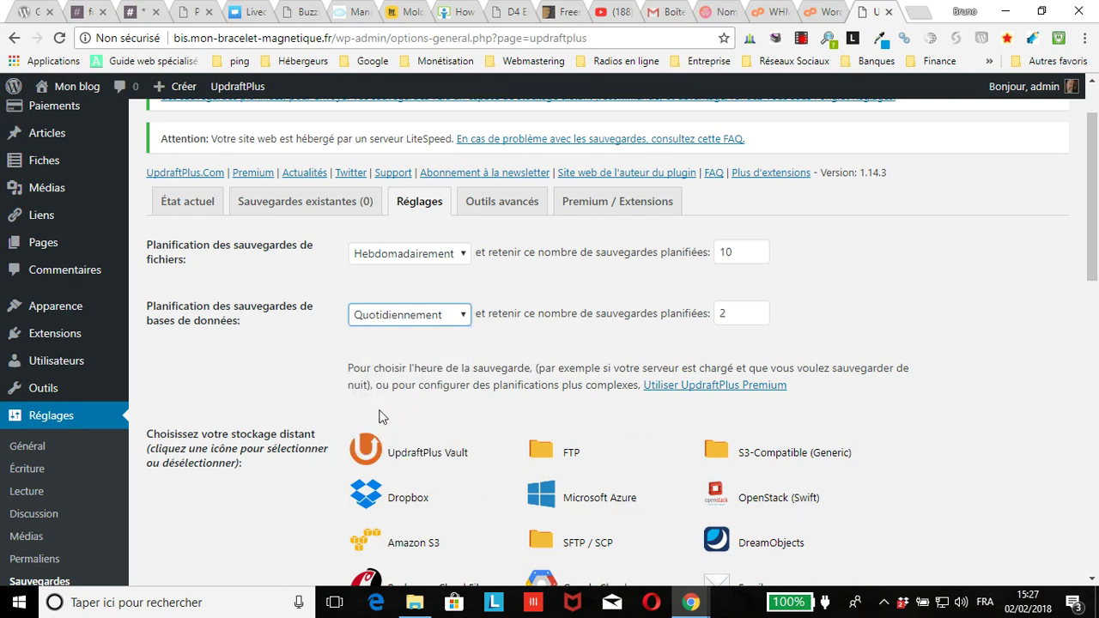
{"action": "left_click", "coordinate": [404, 314]}
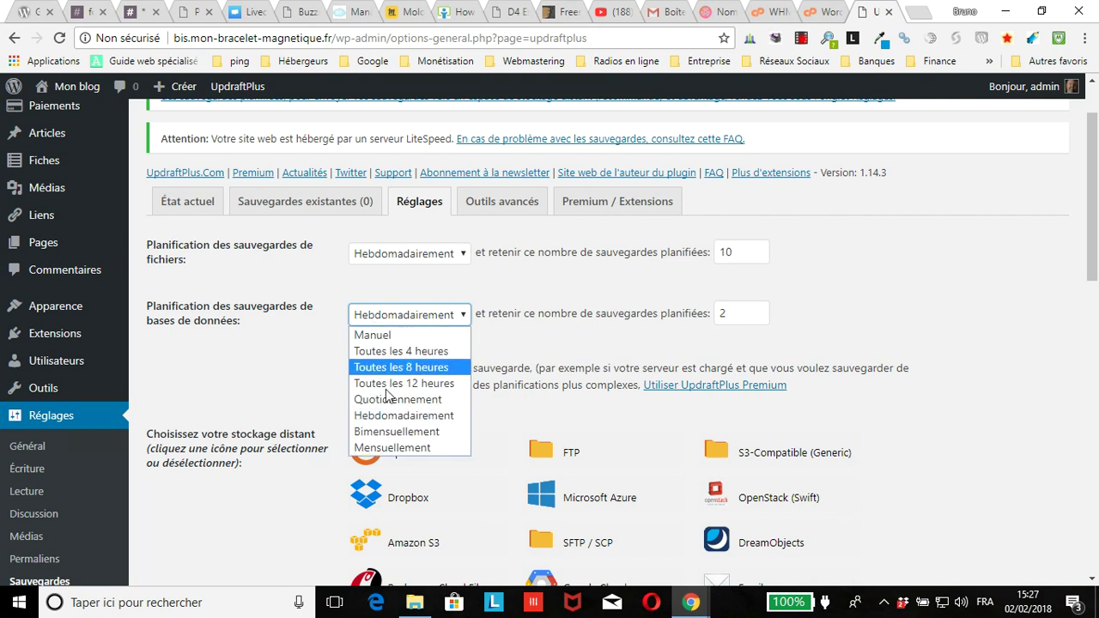
{"action": "left_click", "coordinate": [390, 415]}
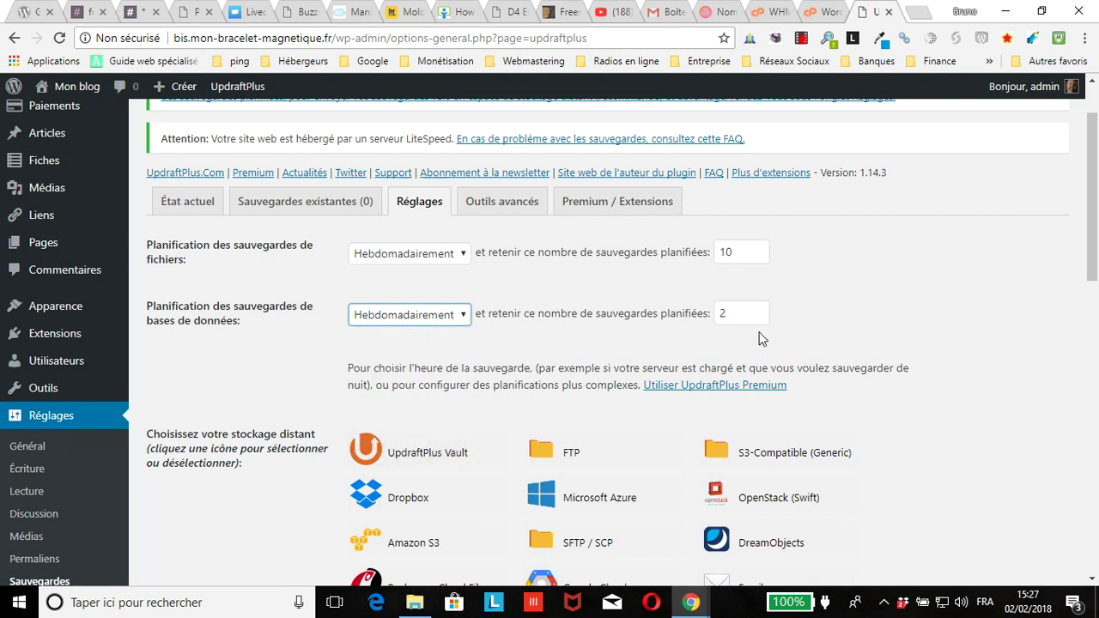
Set the number of scheduled database backups to retain to 60.
{"action": "left_click", "coordinate": [728, 313]}
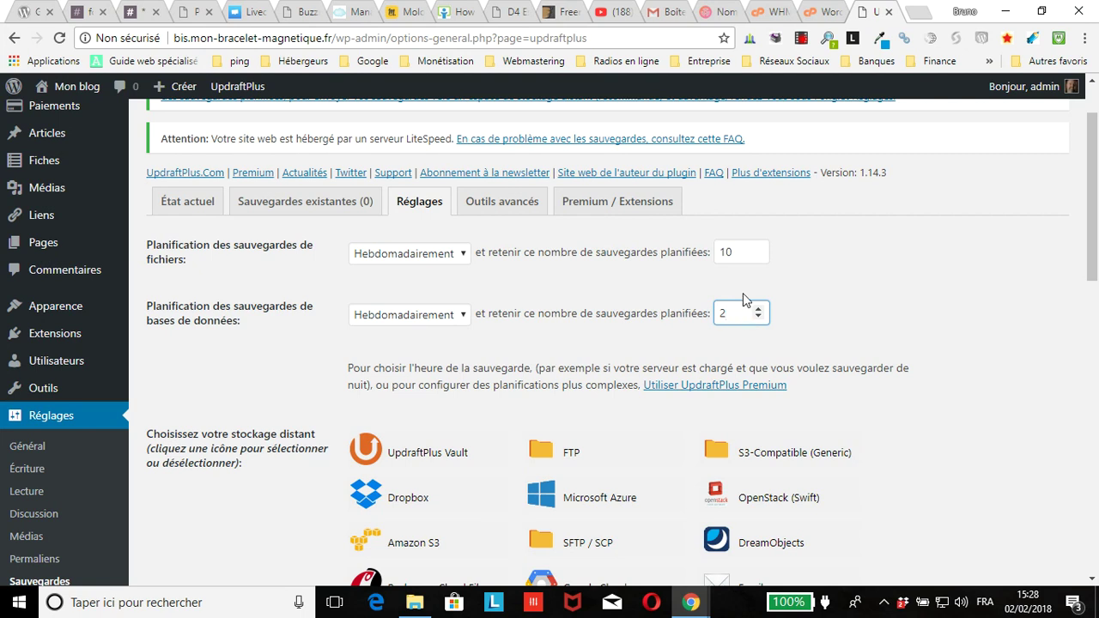
{"action": "left_click_drag", "start_coordinate": [733, 310], "coordinate": [692, 305]}
{"action": "type", "text": "60"}
{"action": "scroll", "coordinate": [728, 290], "scroll_direction": "down", "scroll_amount": 2}
{"action": "scroll", "coordinate": [728, 290], "scroll_direction": "up", "scroll_amount": 2}
{"action": "scroll", "coordinate": [504, 271], "scroll_direction": "down", "scroll_amount": 1}
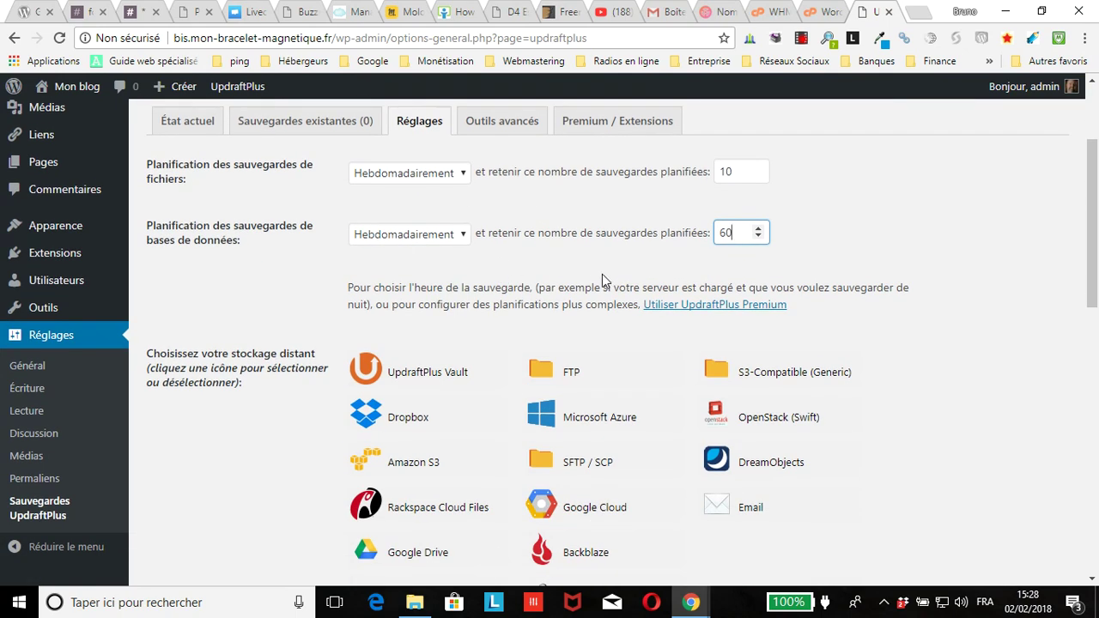
{"action": "key", "text": "Tab"}
Choose FTP as the remote storage for the backups.
{"action": "scroll", "coordinate": [409, 249], "scroll_direction": "down", "scroll_amount": 1}
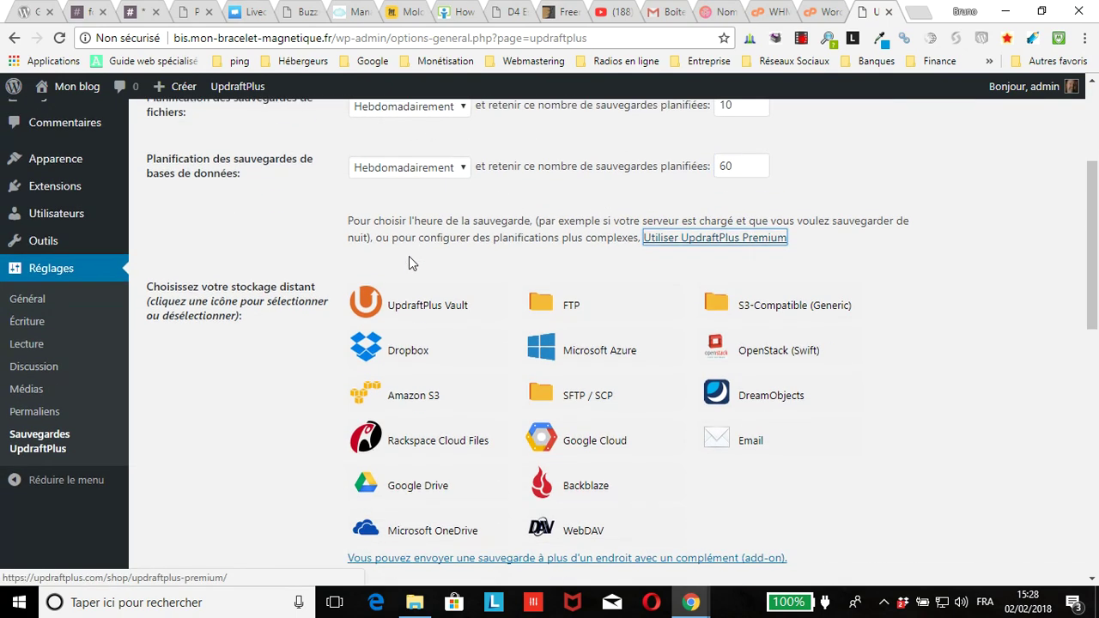
{"action": "scroll", "coordinate": [334, 273], "scroll_direction": "down", "scroll_amount": 1}
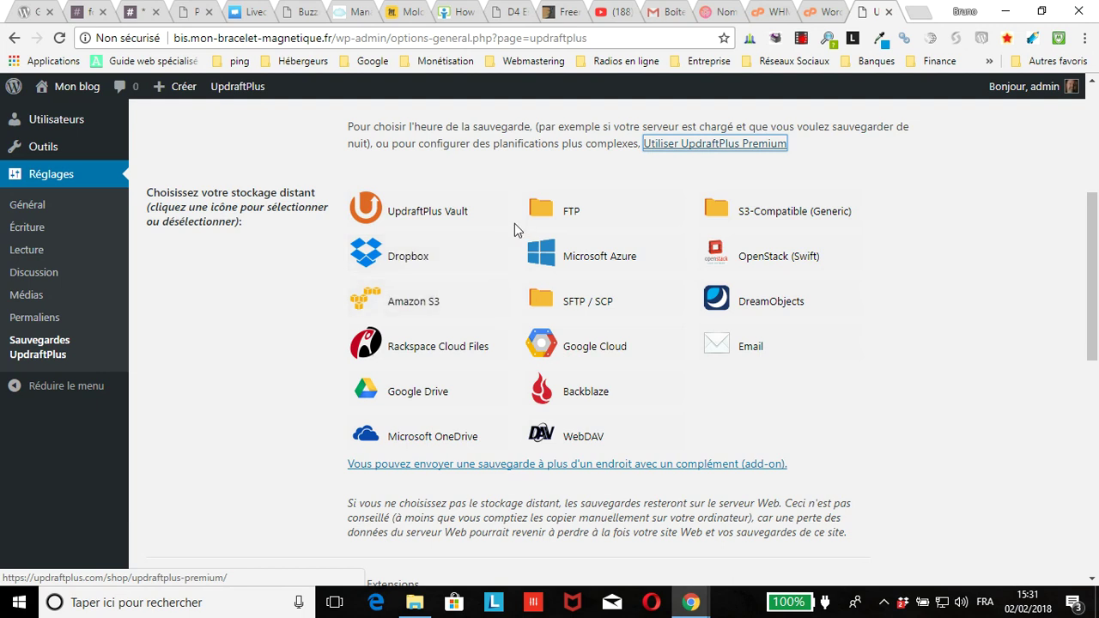
{"action": "left_click", "coordinate": [562, 216]}
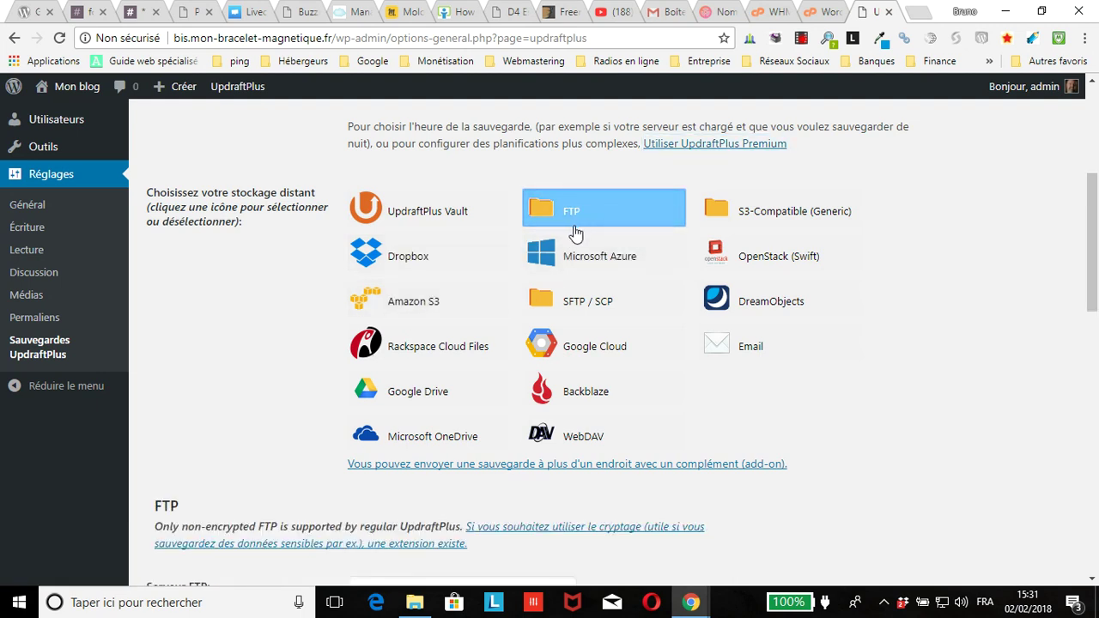
Examine the FTP connection fields, the content included in and excluded from the backup, and the database encryption and email report options.
{"action": "scroll", "coordinate": [575, 233], "scroll_direction": "down", "scroll_amount": 5}
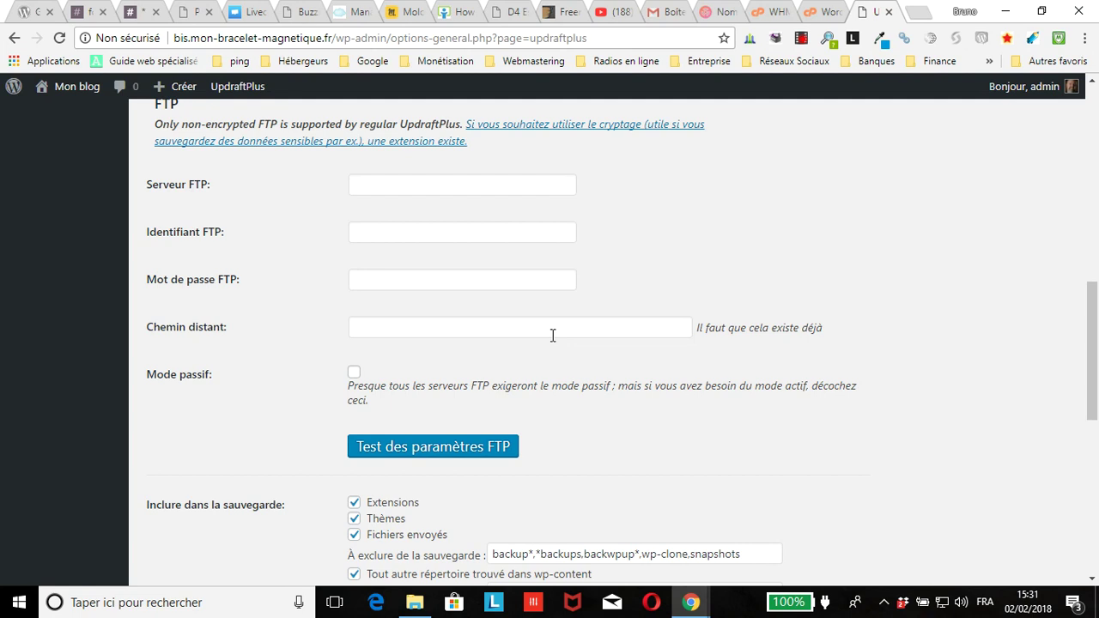
{"action": "scroll", "coordinate": [552, 335], "scroll_direction": "down", "scroll_amount": 2}
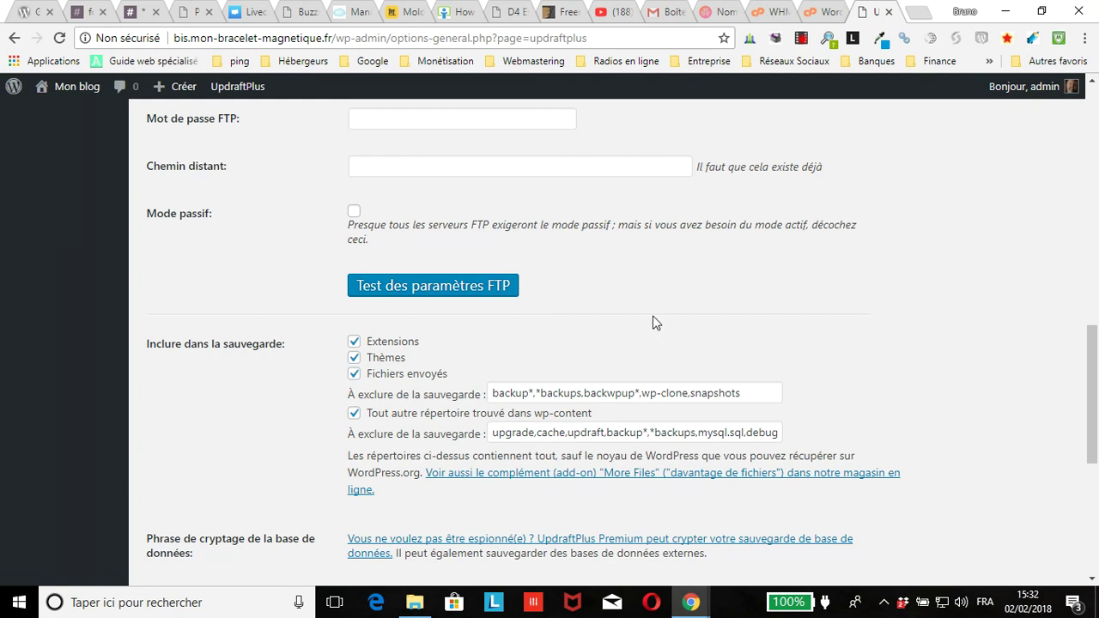
{"action": "scroll", "coordinate": [653, 322], "scroll_direction": "down", "scroll_amount": 1}
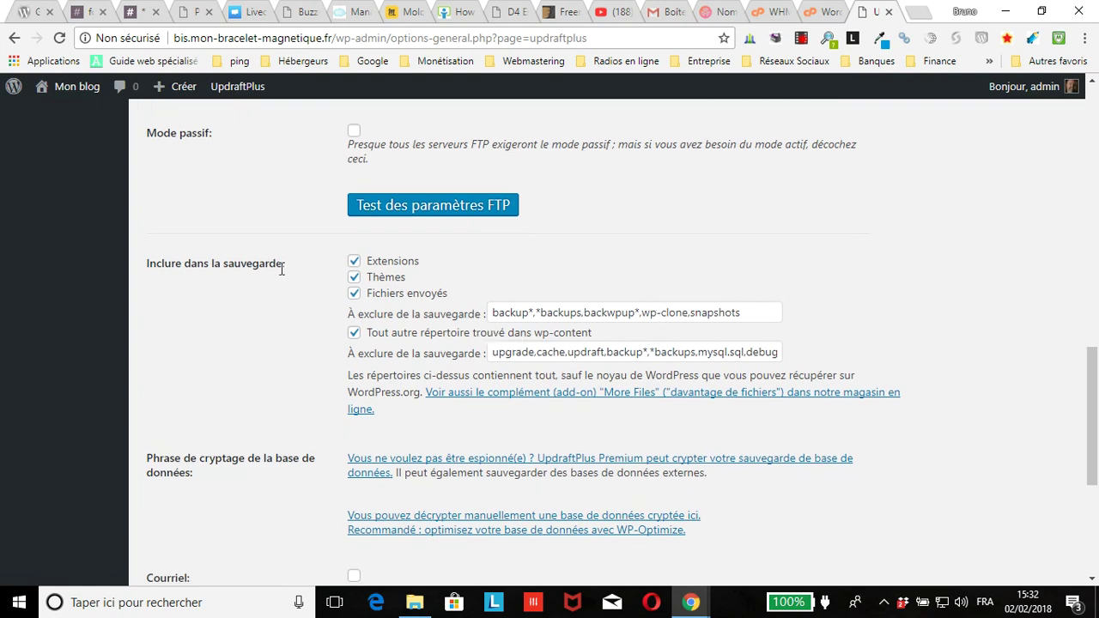
{"action": "scroll", "coordinate": [281, 269], "scroll_direction": "down", "scroll_amount": 1}
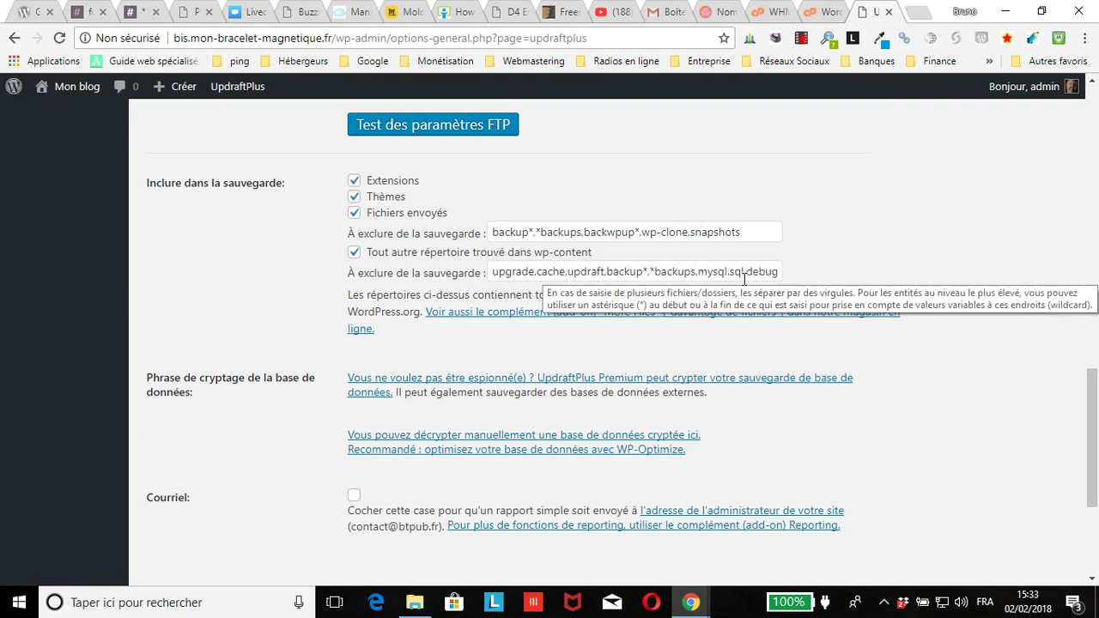
{"action": "scroll", "coordinate": [747, 276], "scroll_direction": "down", "scroll_amount": 1}
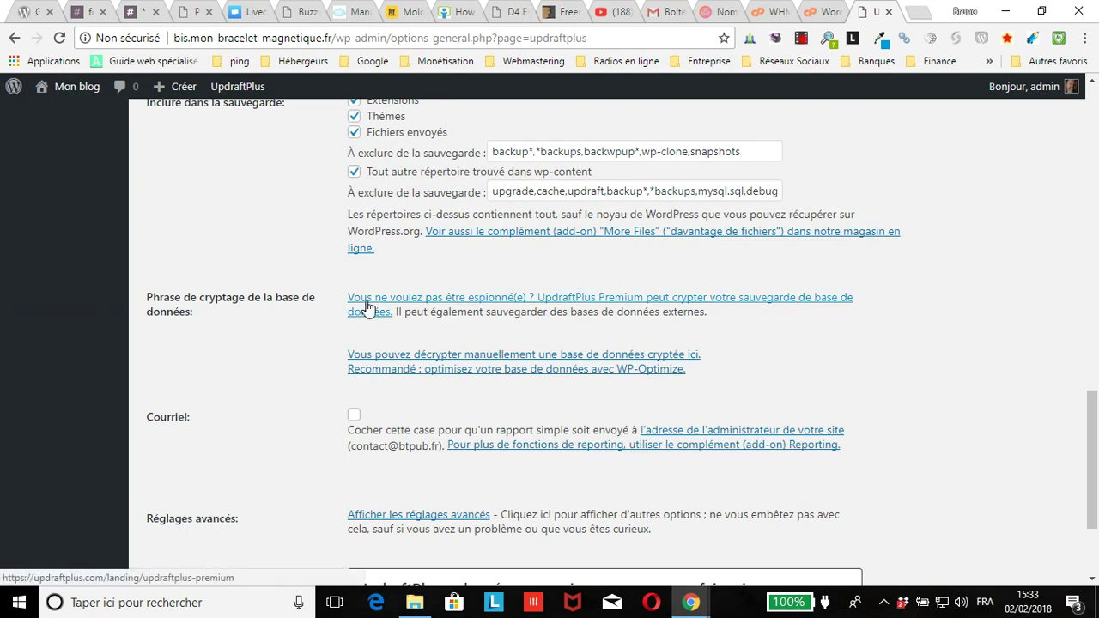
{"action": "scroll", "coordinate": [844, 383], "scroll_direction": "down", "scroll_amount": 1}
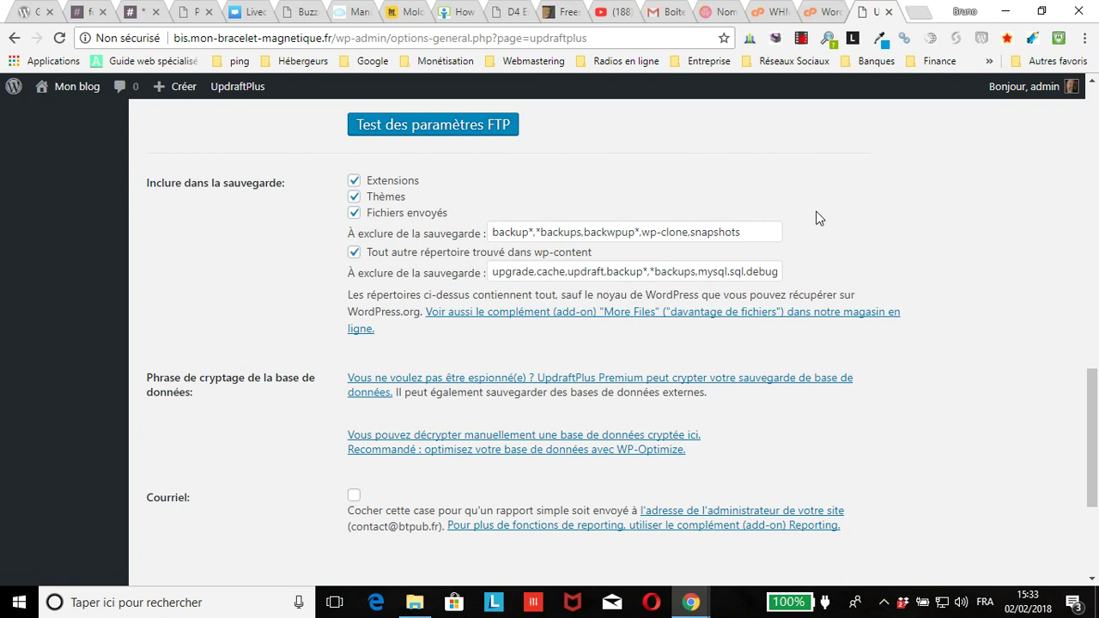
{"action": "scroll", "coordinate": [221, 293], "scroll_direction": "up", "scroll_amount": 1}
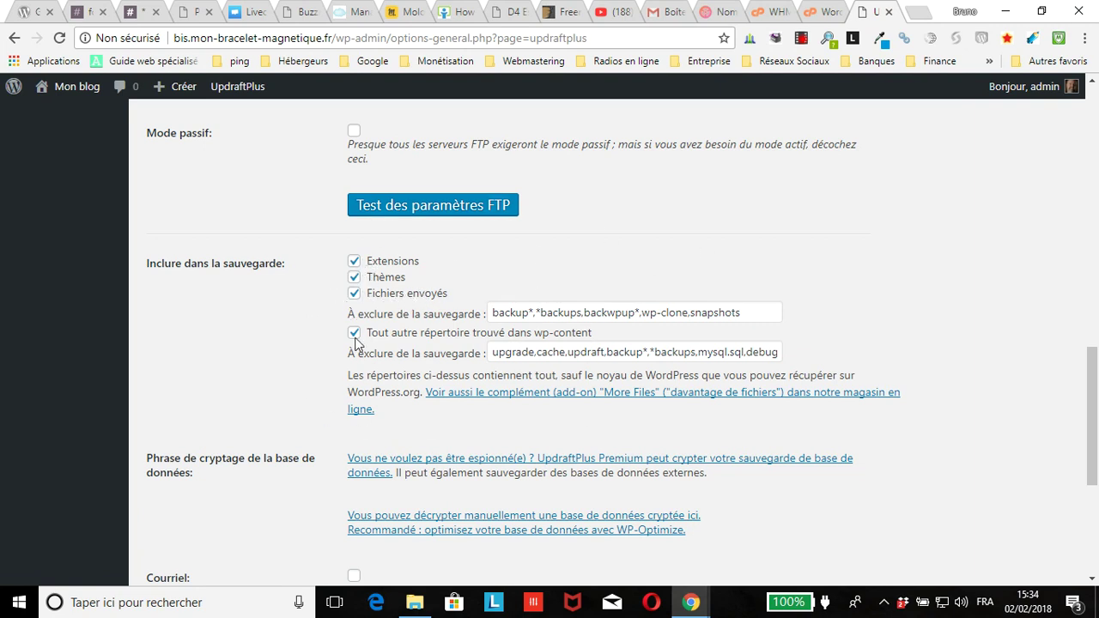
{"action": "left_click", "coordinate": [353, 261]}
{"action": "left_click", "coordinate": [354, 261]}
{"action": "scroll", "coordinate": [410, 335], "scroll_direction": "down", "scroll_amount": 2}
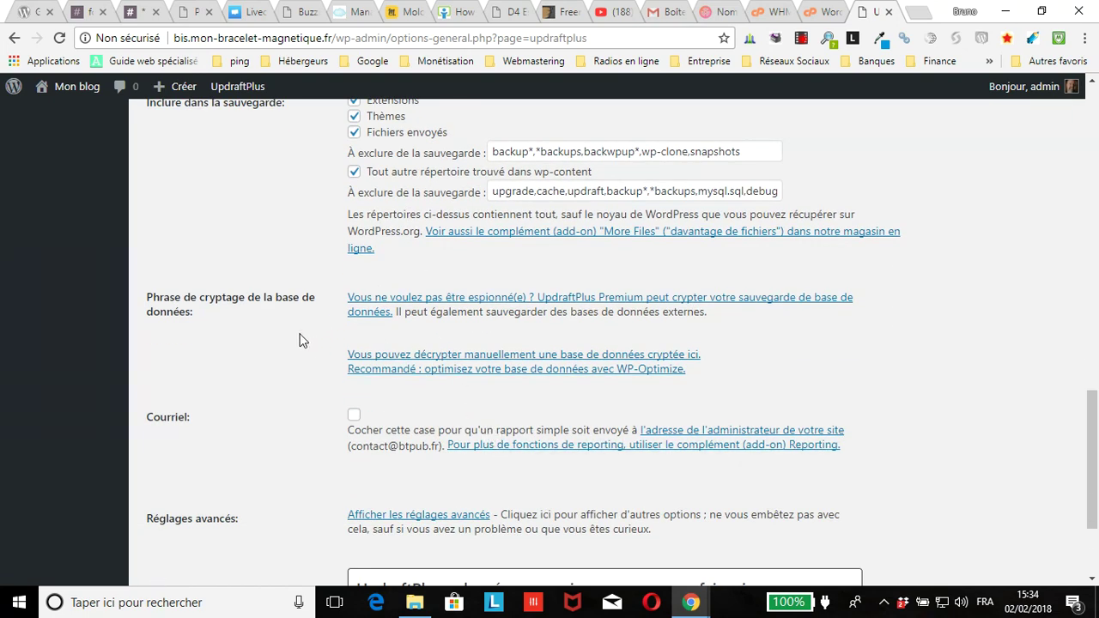
{"action": "scroll", "coordinate": [300, 340], "scroll_direction": "down", "scroll_amount": 1}
{"action": "scroll", "coordinate": [299, 340], "scroll_direction": "down", "scroll_amount": 2}
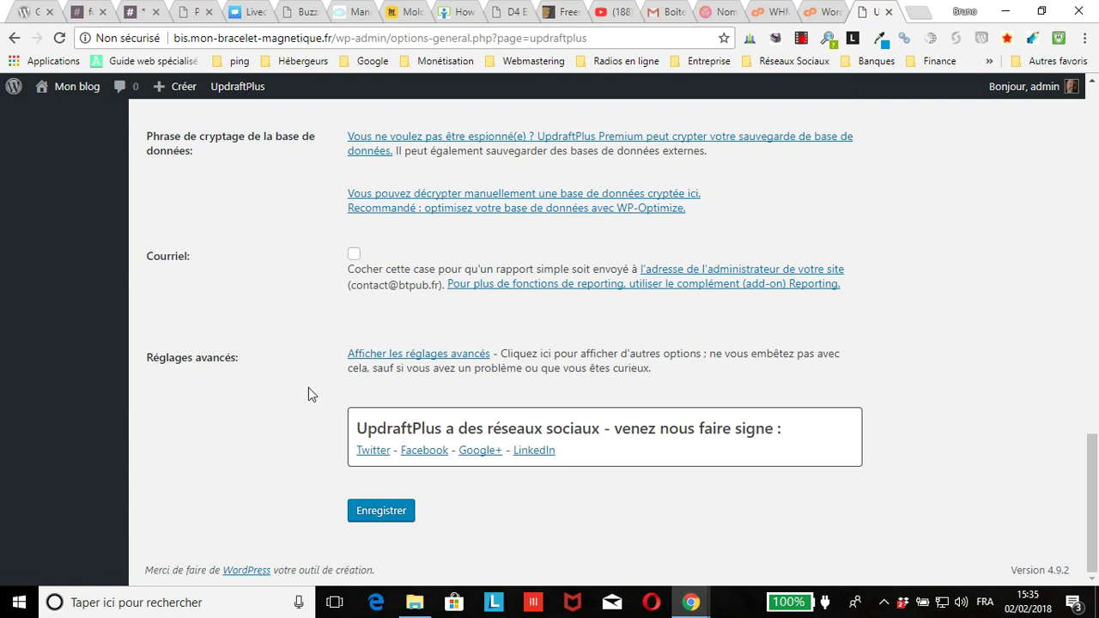
Show the advanced settings and examine the debug mode, archive splitting, local backup deletion and backup directory options.
{"action": "left_click", "coordinate": [409, 362]}
{"action": "scroll", "coordinate": [810, 361], "scroll_direction": "down", "scroll_amount": 1}
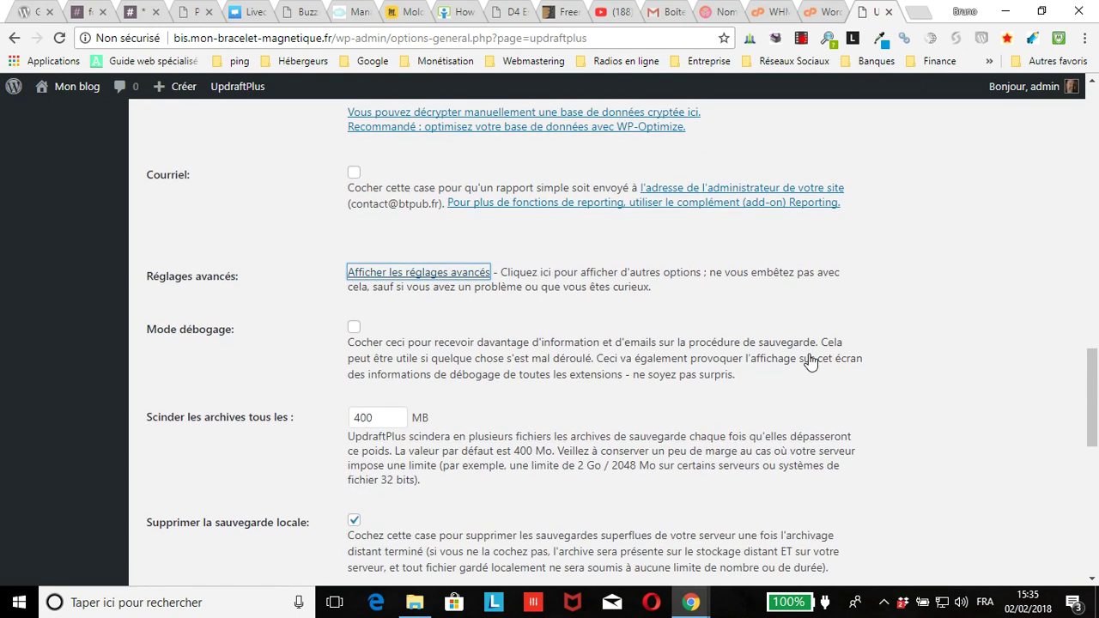
{"action": "scroll", "coordinate": [810, 361], "scroll_direction": "down", "scroll_amount": 2}
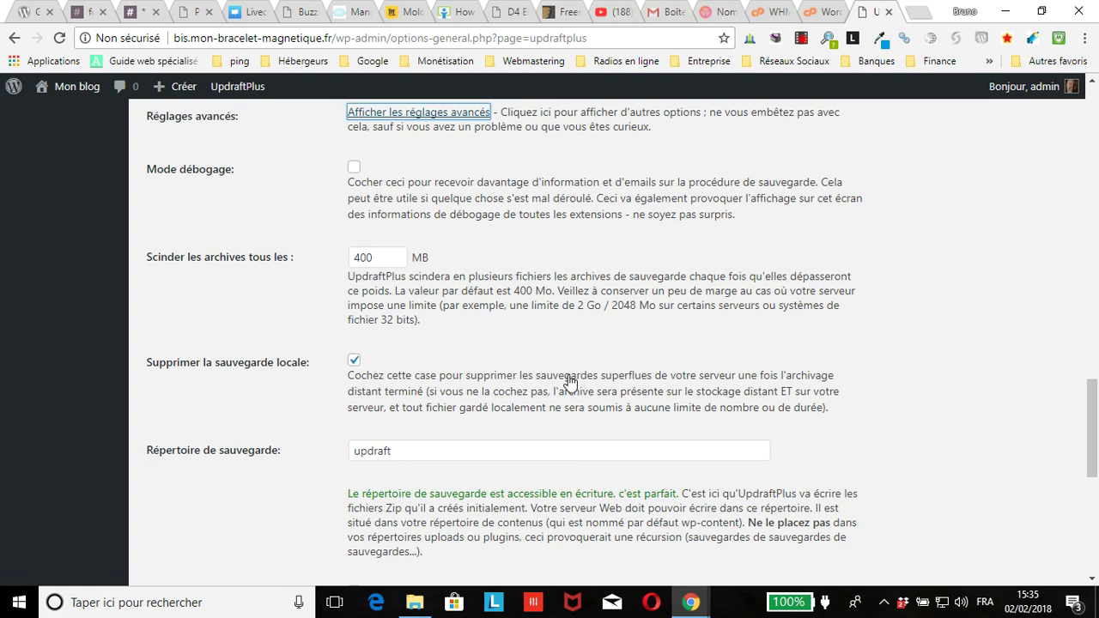
{"action": "scroll", "coordinate": [500, 333], "scroll_direction": "down", "scroll_amount": 1}
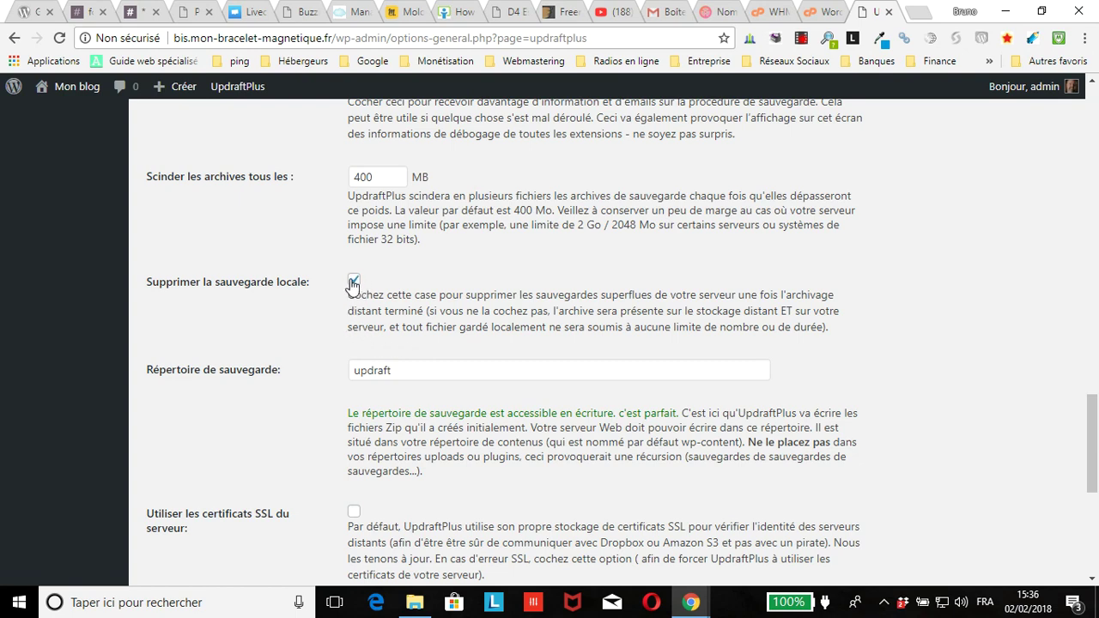
{"action": "scroll", "coordinate": [419, 335], "scroll_direction": "up", "scroll_amount": 5}
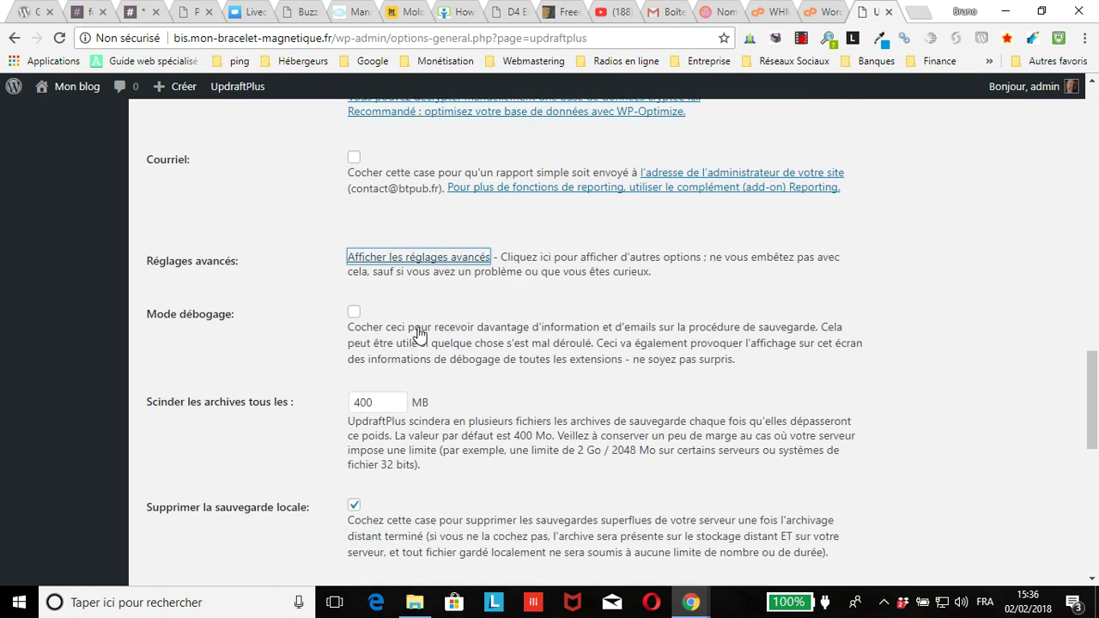
{"action": "scroll", "coordinate": [595, 294], "scroll_direction": "down", "scroll_amount": 4}
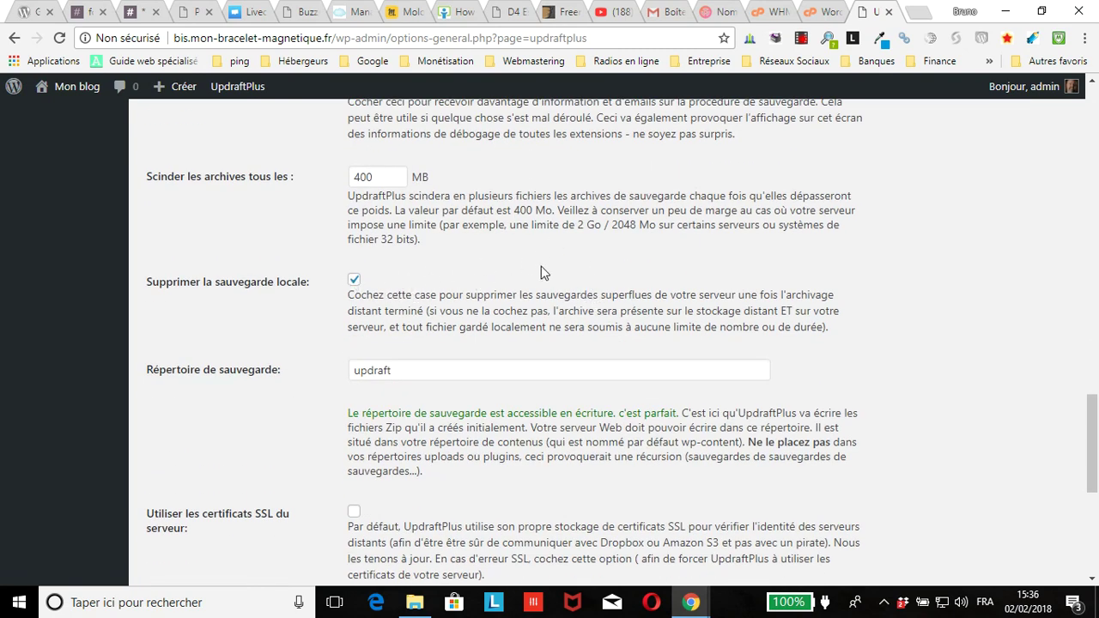
Examine the backup directory setting and the SSL certificate options at the end of the advanced settings.
{"action": "scroll", "coordinate": [576, 333], "scroll_direction": "down", "scroll_amount": 2}
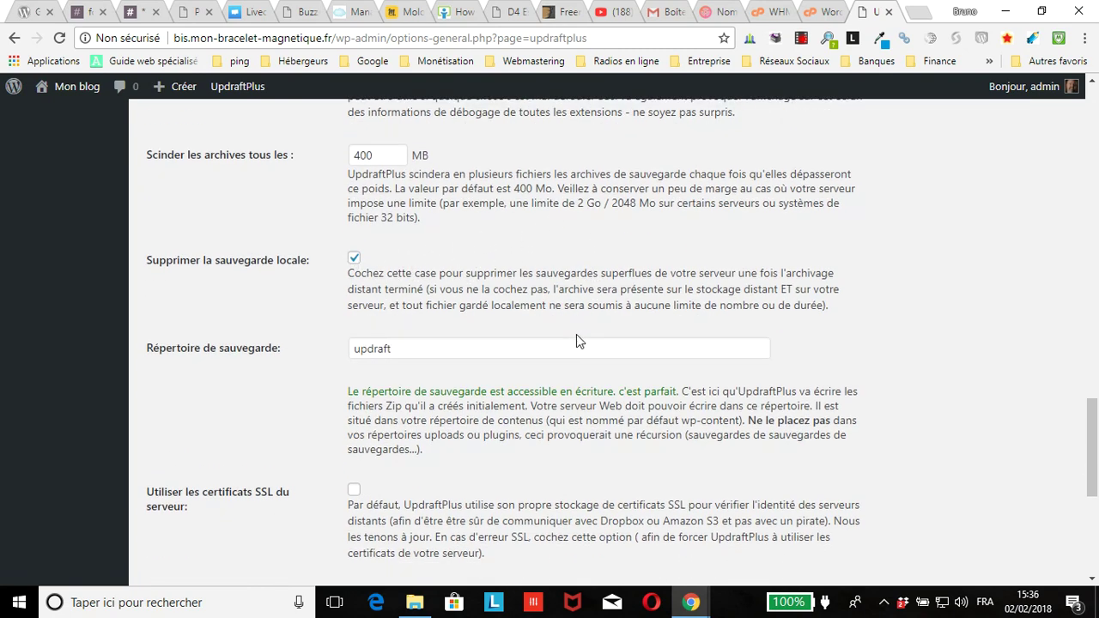
{"action": "scroll", "coordinate": [556, 330], "scroll_direction": "down", "scroll_amount": 2}
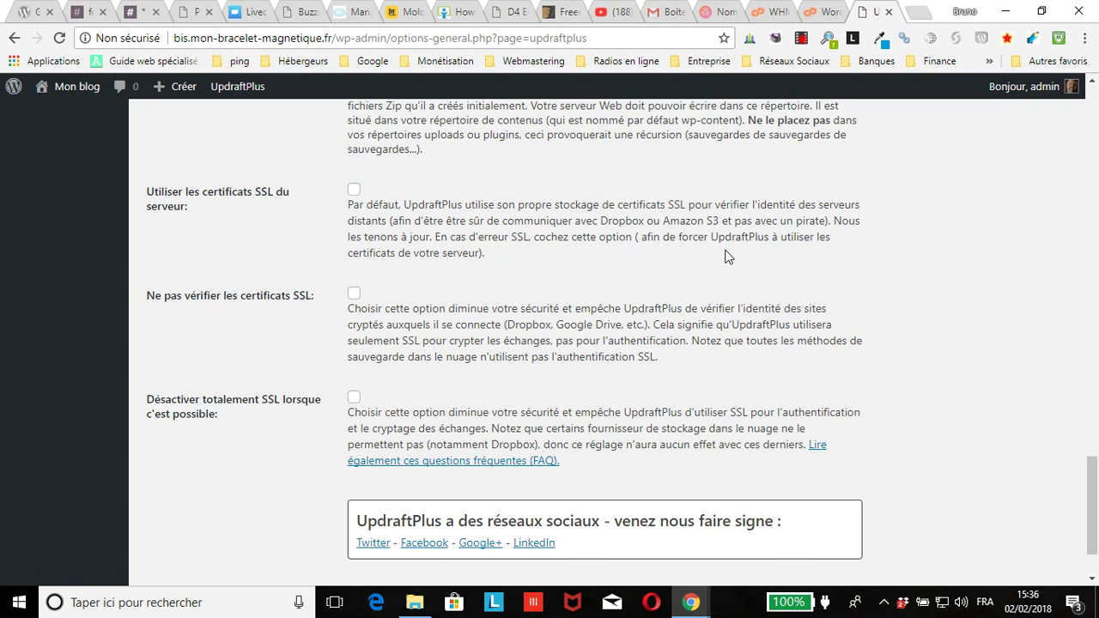
{"action": "scroll", "coordinate": [652, 266], "scroll_direction": "down", "scroll_amount": 2}
{"action": "scroll", "coordinate": [356, 245], "scroll_direction": "down", "scroll_amount": 1}
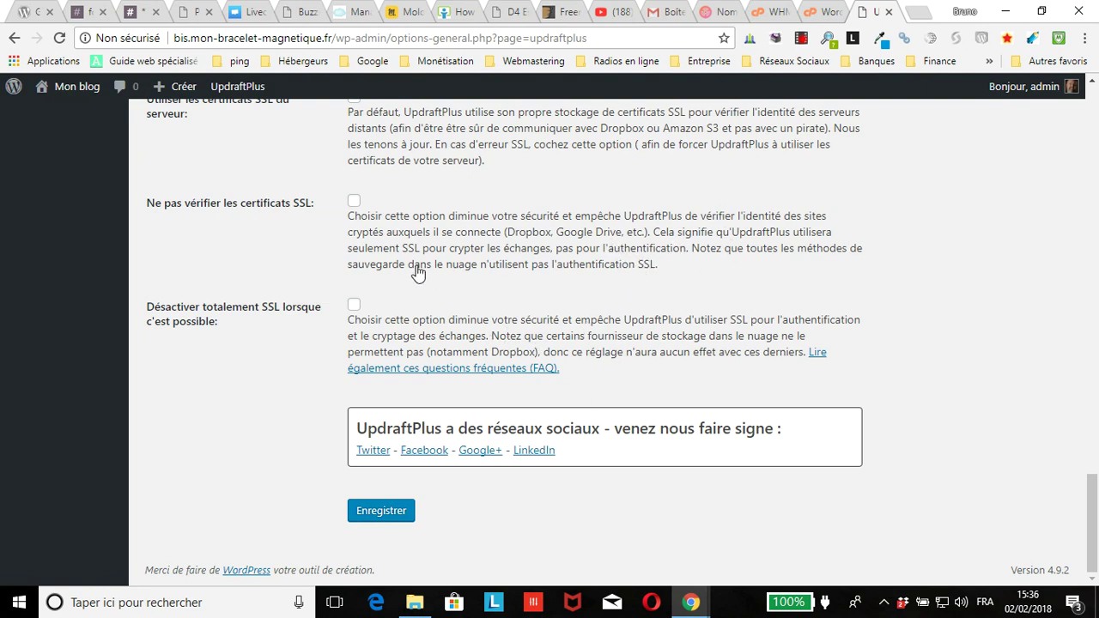
{"action": "scroll", "coordinate": [344, 390], "scroll_direction": "up", "scroll_amount": 1}
{"action": "scroll", "coordinate": [358, 433], "scroll_direction": "down", "scroll_amount": 1}
Replace FTP with Dropbox as the remote storage for the backups.
{"action": "scroll", "coordinate": [1094, 503], "scroll_direction": "up", "scroll_amount": 15}
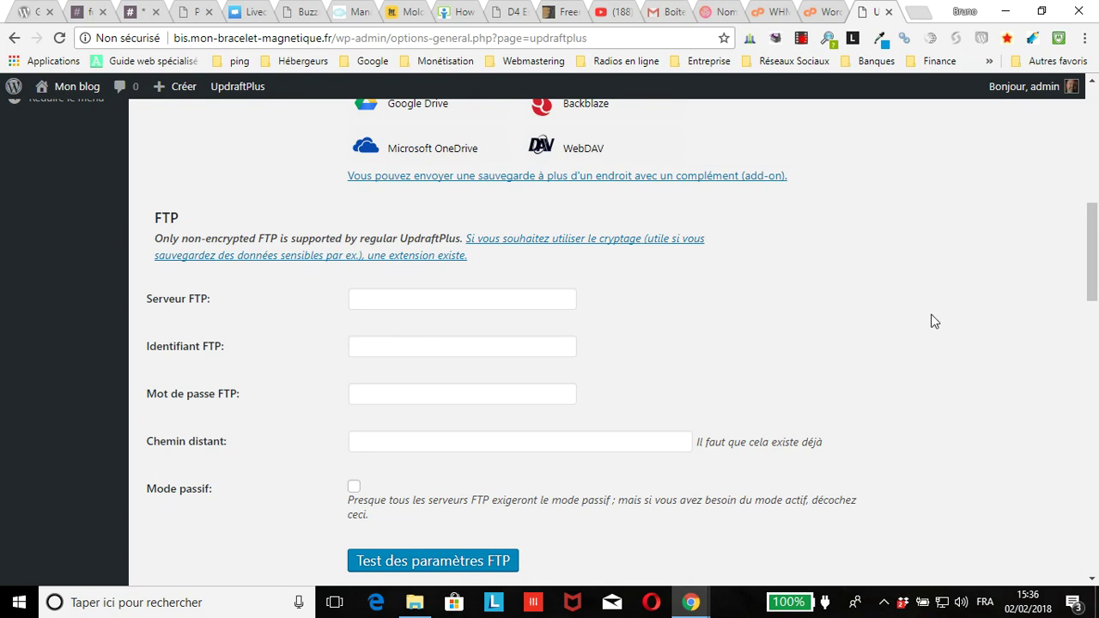
{"action": "scroll", "coordinate": [876, 318], "scroll_direction": "up", "scroll_amount": 2}
{"action": "scroll", "coordinate": [870, 326], "scroll_direction": "down", "scroll_amount": 1}
{"action": "scroll", "coordinate": [187, 410], "scroll_direction": "up", "scroll_amount": 1}
{"action": "scroll", "coordinate": [187, 410], "scroll_direction": "up", "scroll_amount": 1}
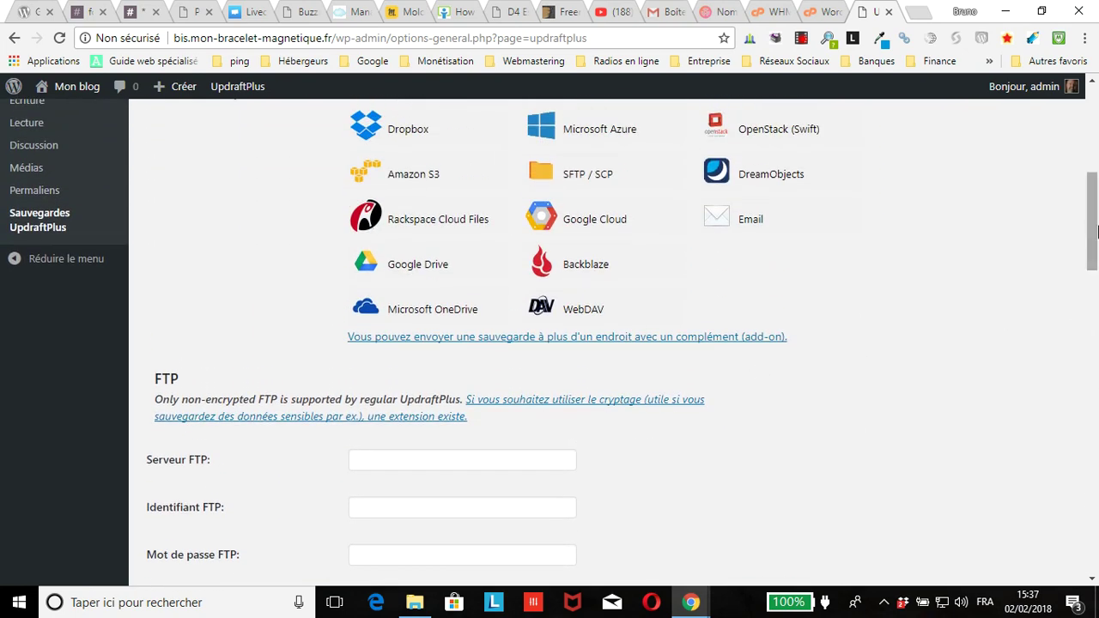
{"action": "scroll", "coordinate": [1097, 295], "scroll_direction": "up", "scroll_amount": 3}
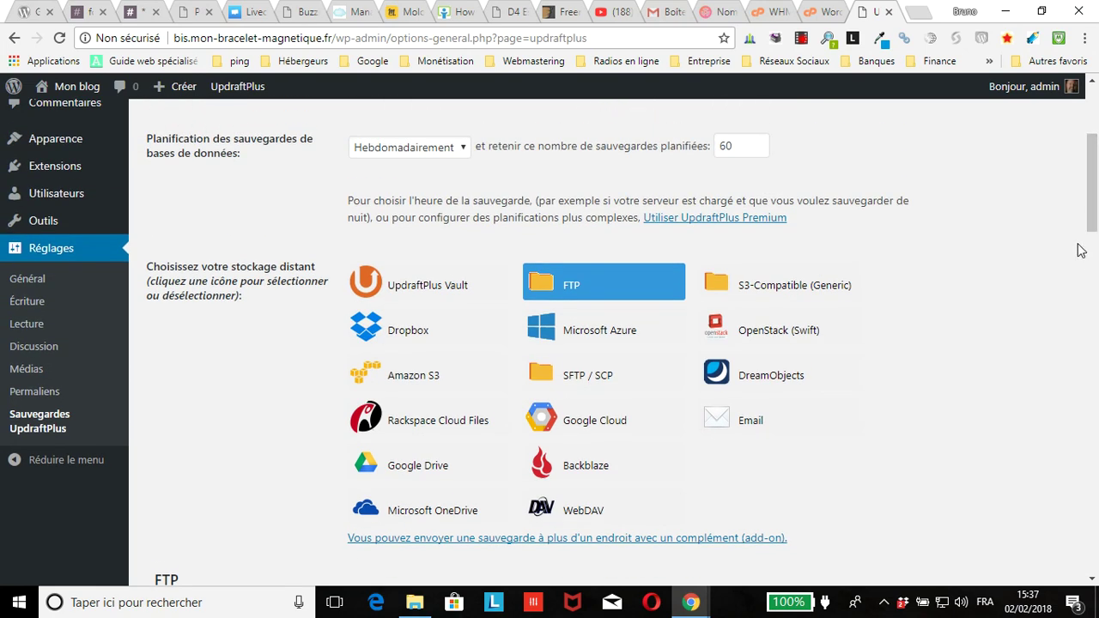
{"action": "left_click", "coordinate": [388, 333]}
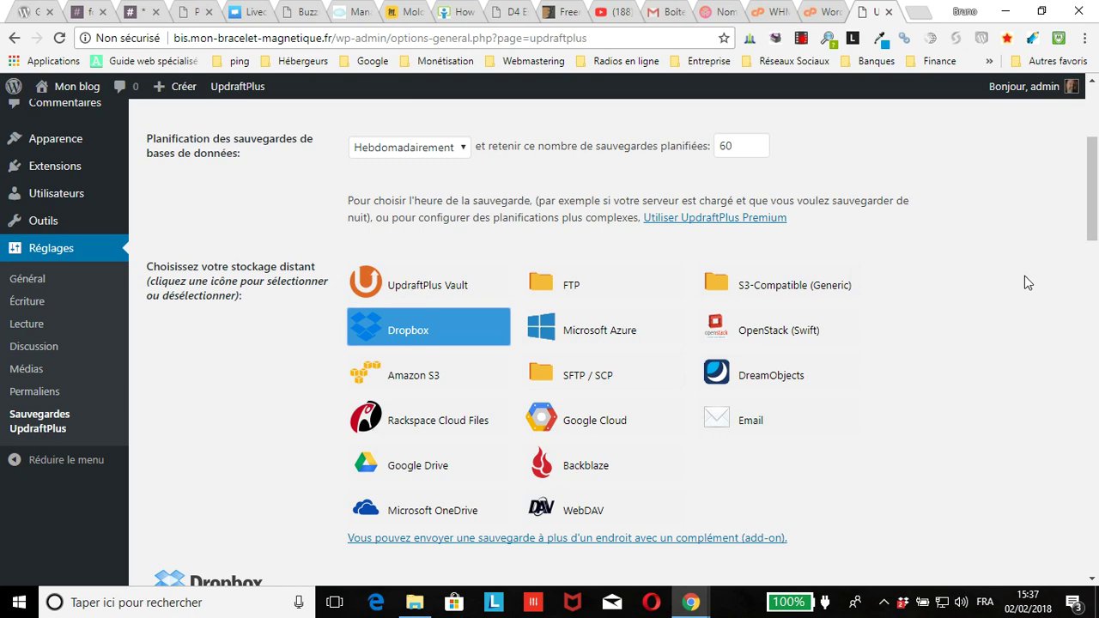
{"action": "scroll", "coordinate": [1094, 174], "scroll_direction": "down", "scroll_amount": 1}
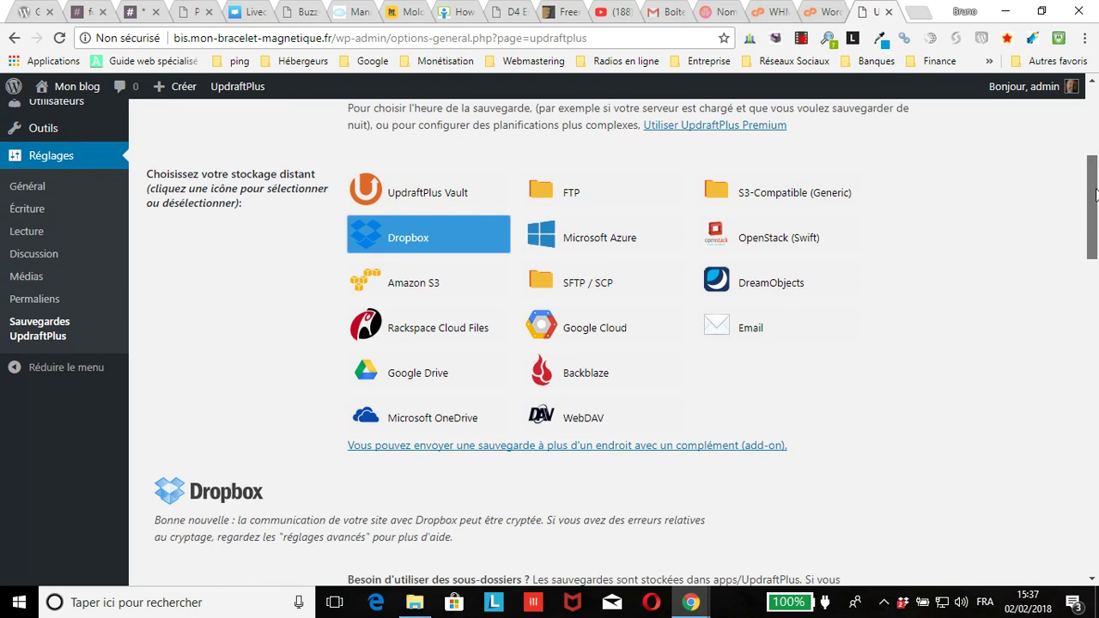
{"action": "left_click", "coordinate": [408, 238]}
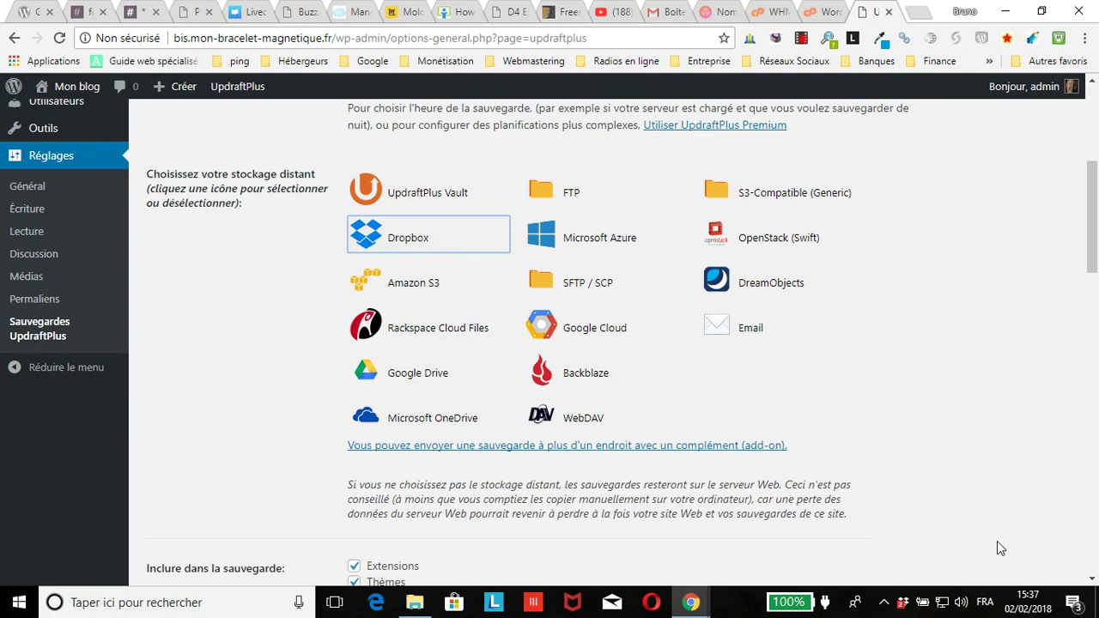
{"action": "key", "text": "space"}
Review the backup content, report and advanced options, and save the UpdraftPlus settings.
{"action": "scroll", "coordinate": [478, 336], "scroll_direction": "down", "scroll_amount": 2}
{"action": "scroll", "coordinate": [480, 314], "scroll_direction": "up", "scroll_amount": 3}
{"action": "scroll", "coordinate": [525, 400], "scroll_direction": "down", "scroll_amount": 4}
{"action": "scroll", "coordinate": [501, 396], "scroll_direction": "down", "scroll_amount": 3}
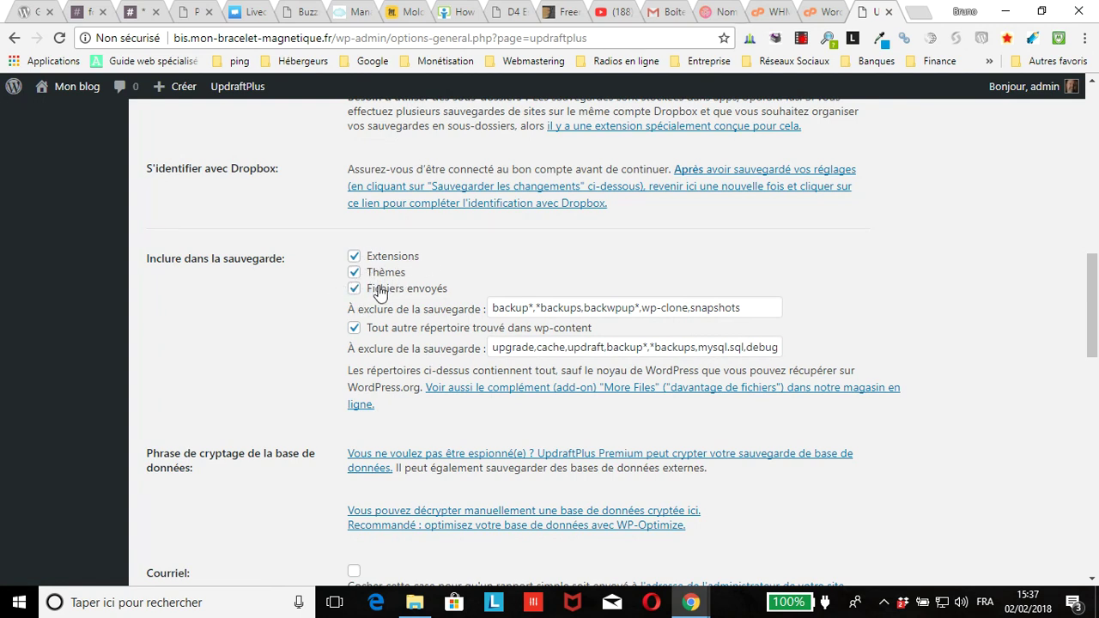
{"action": "scroll", "coordinate": [464, 335], "scroll_direction": "down", "scroll_amount": 2}
{"action": "scroll", "coordinate": [436, 342], "scroll_direction": "down", "scroll_amount": 3}
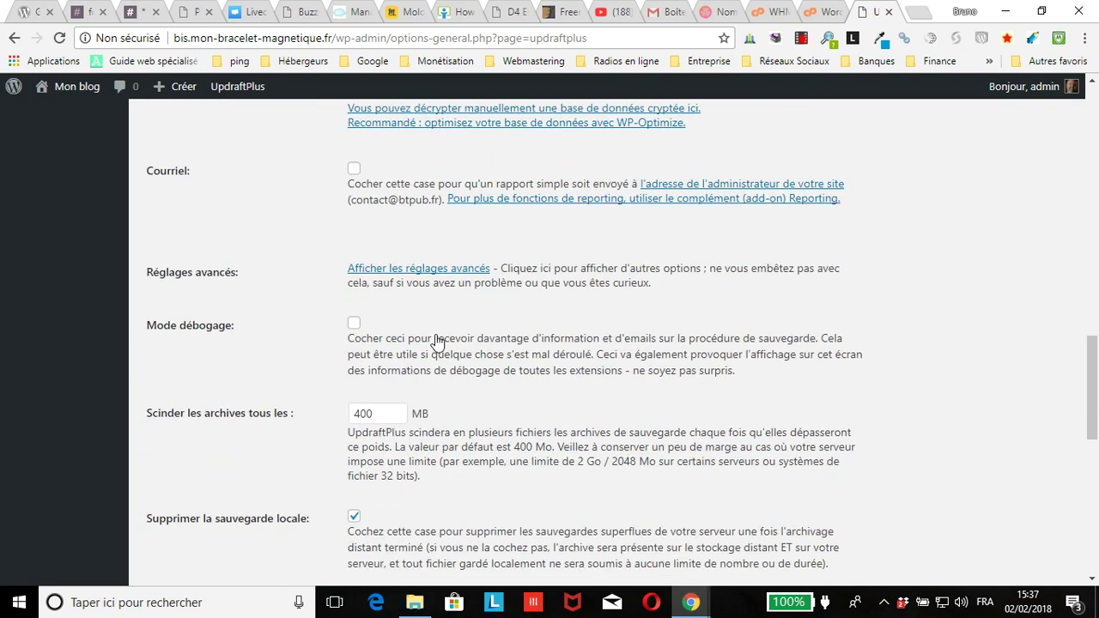
{"action": "scroll", "coordinate": [436, 342], "scroll_direction": "down", "scroll_amount": 3}
{"action": "scroll", "coordinate": [527, 554], "scroll_direction": "down", "scroll_amount": 5}
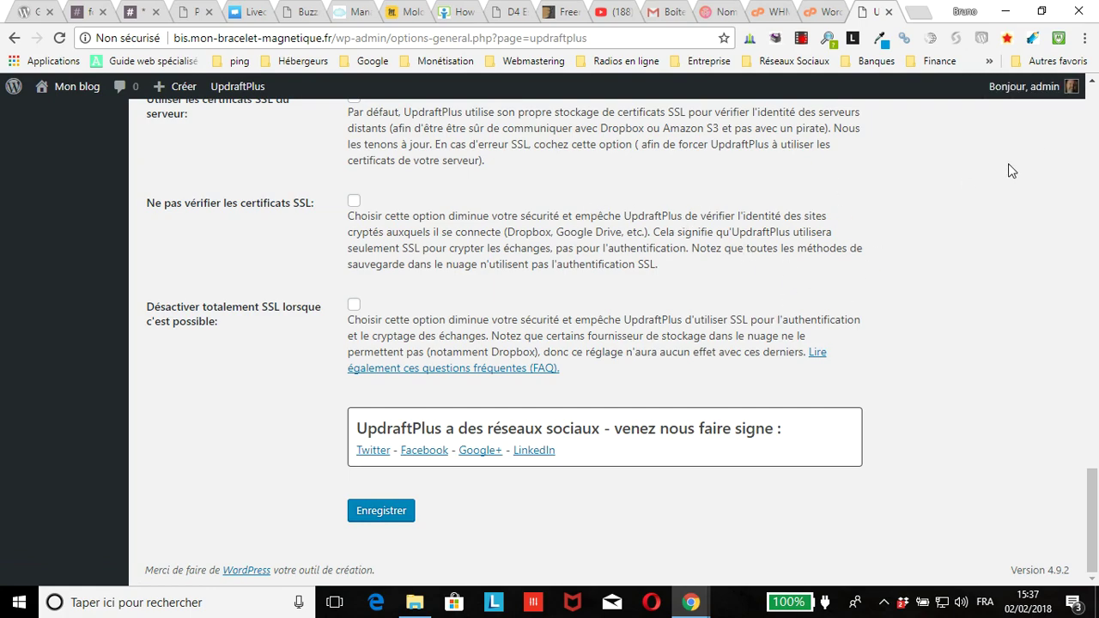
{"action": "left_click", "coordinate": [386, 511]}
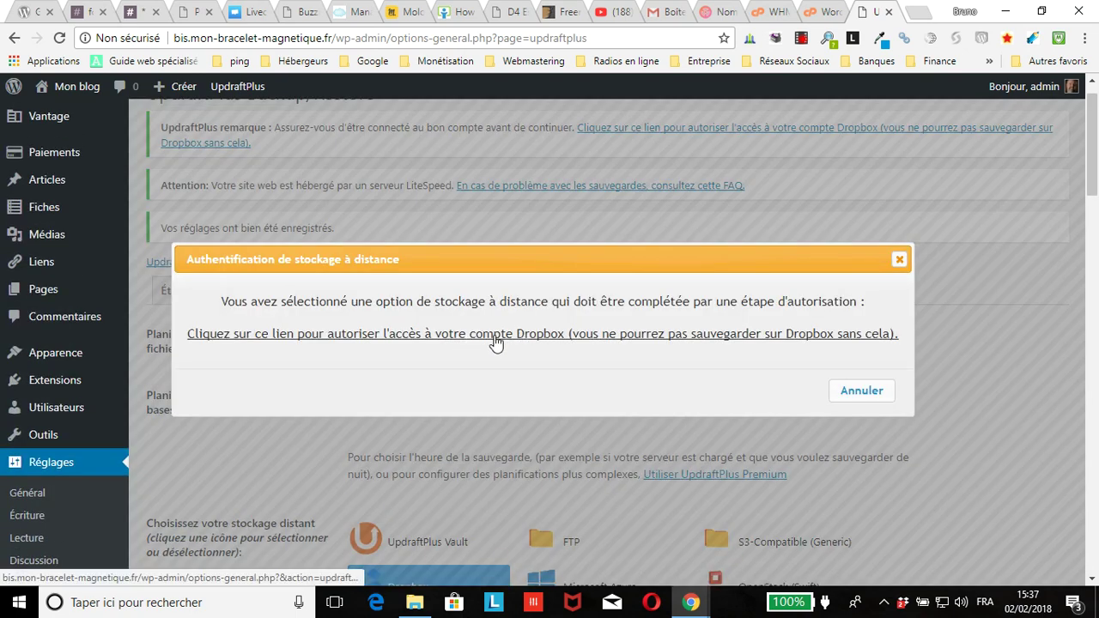
Authorize UpdraftPlus to access its folder in the Dropbox account and complete the Dropbox setup.
{"action": "left_click", "coordinate": [556, 336]}
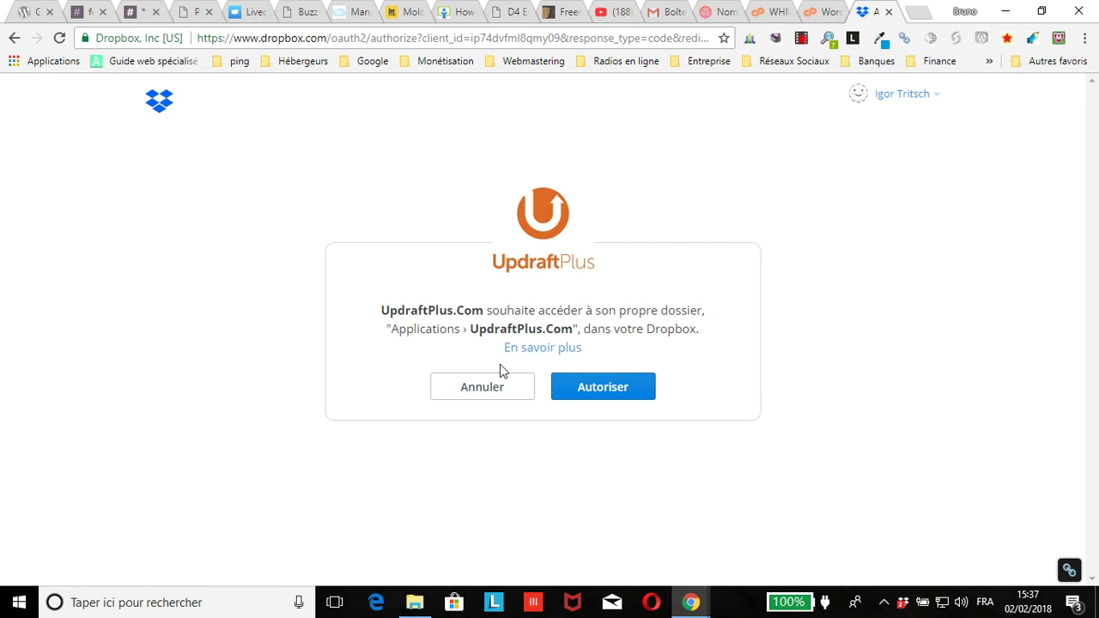
{"action": "left_click", "coordinate": [605, 394]}
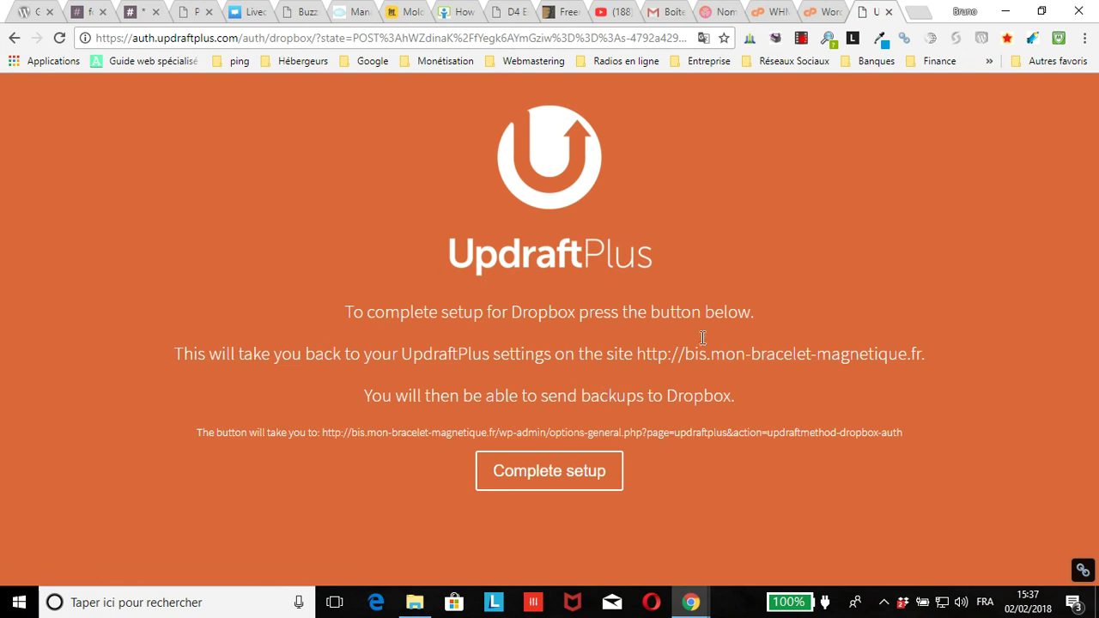
{"action": "left_click", "coordinate": [555, 474]}
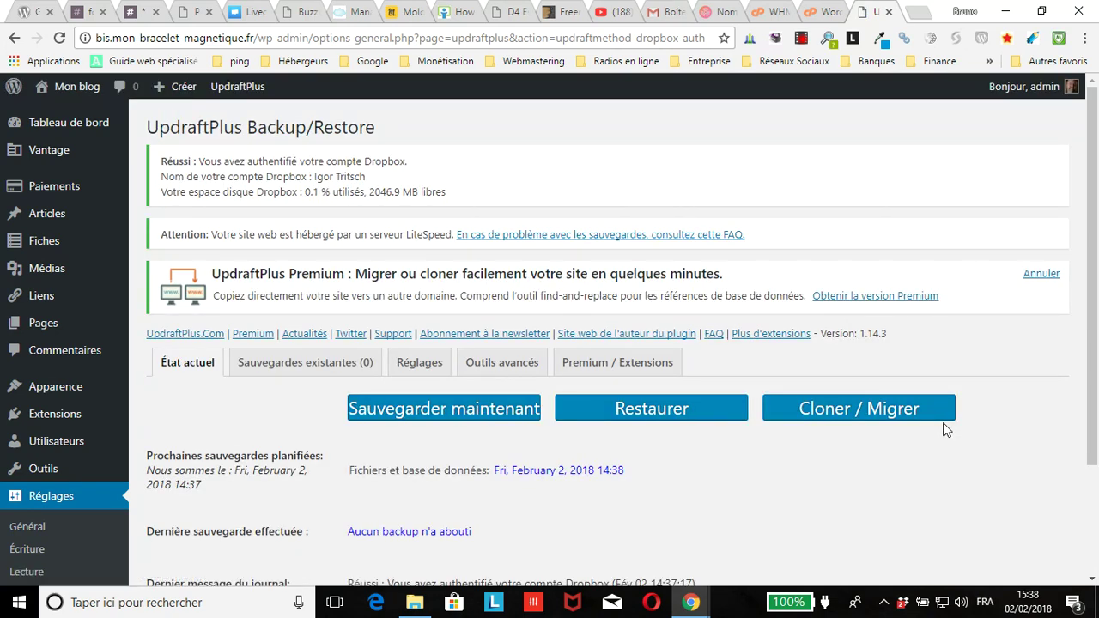
Set the database backup schedule to Quotidiennement in the UpdraftPlus settings.
{"action": "scroll", "coordinate": [948, 429], "scroll_direction": "down", "scroll_amount": 1}
{"action": "scroll", "coordinate": [947, 430], "scroll_direction": "down", "scroll_amount": 1}
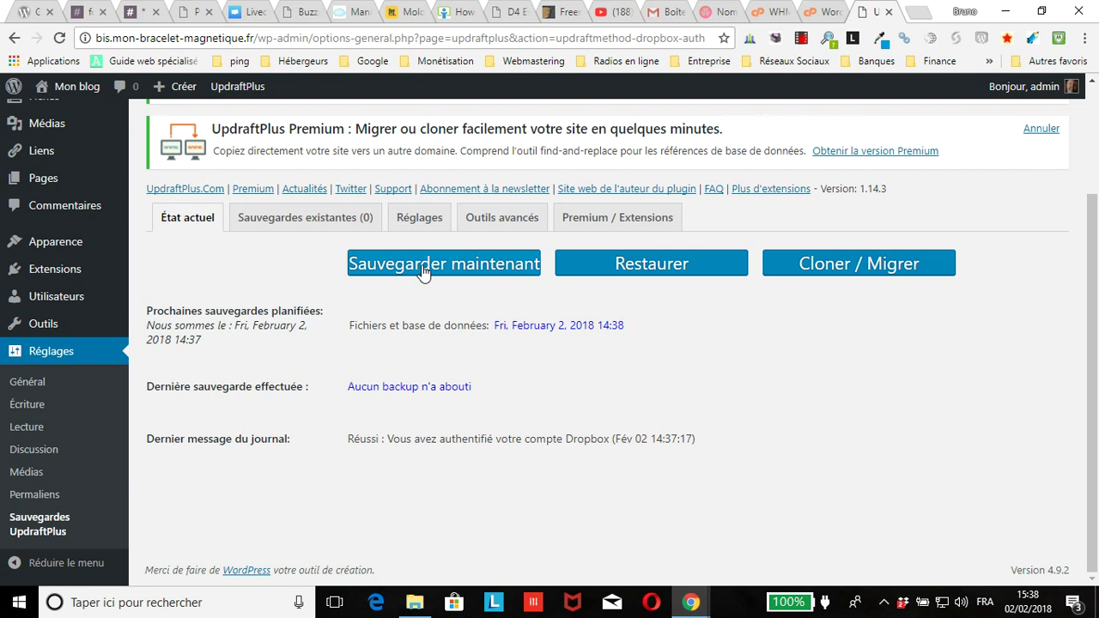
{"action": "left_click", "coordinate": [417, 218]}
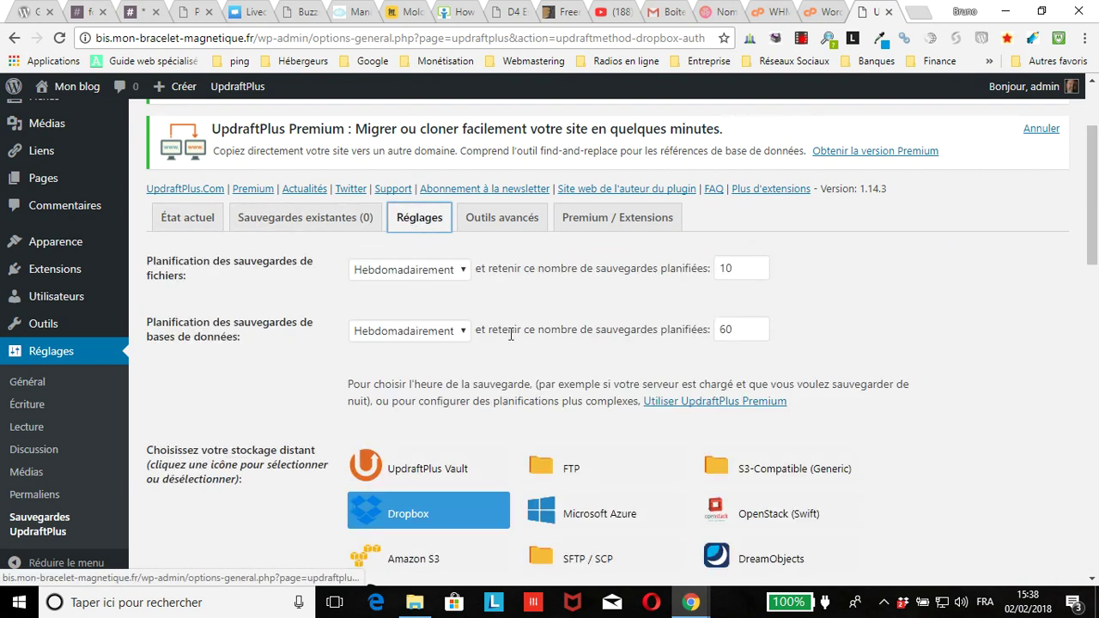
{"action": "left_click", "coordinate": [382, 337]}
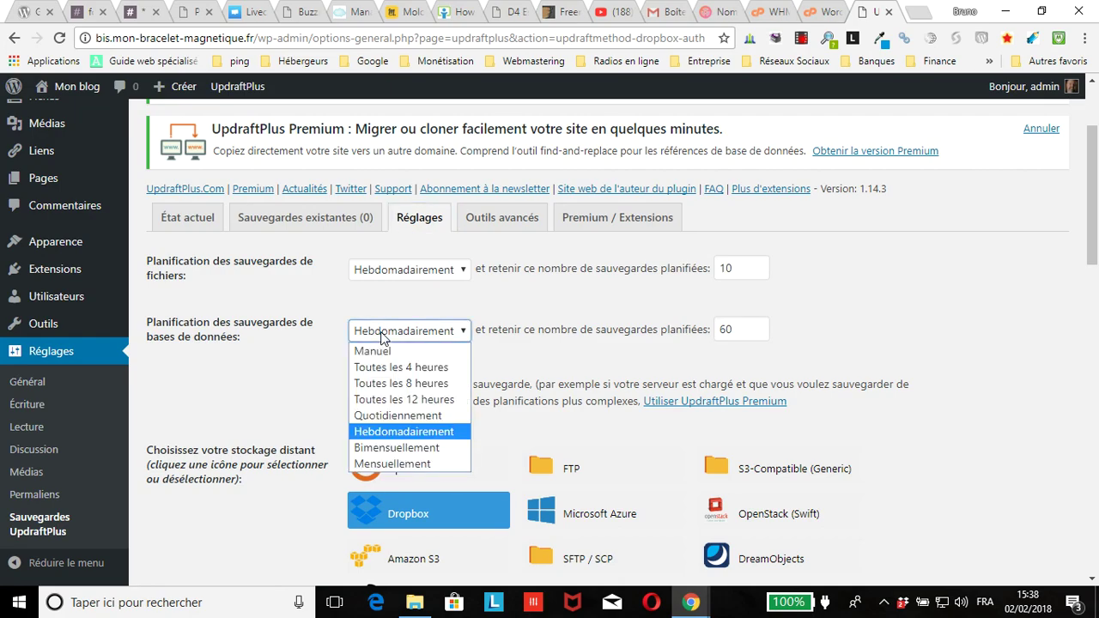
{"action": "left_click", "coordinate": [391, 416]}
{"action": "scroll", "coordinate": [468, 335], "scroll_direction": "down", "scroll_amount": 12}
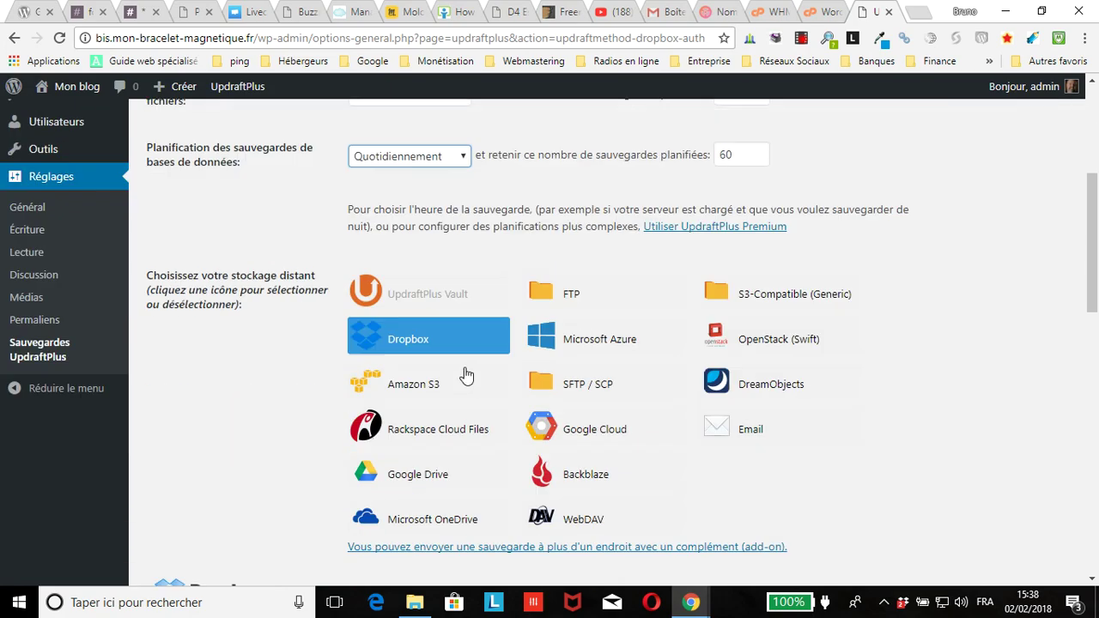
Save the changed settings and complete the Dropbox authorization again.
{"action": "left_click", "coordinate": [378, 512]}
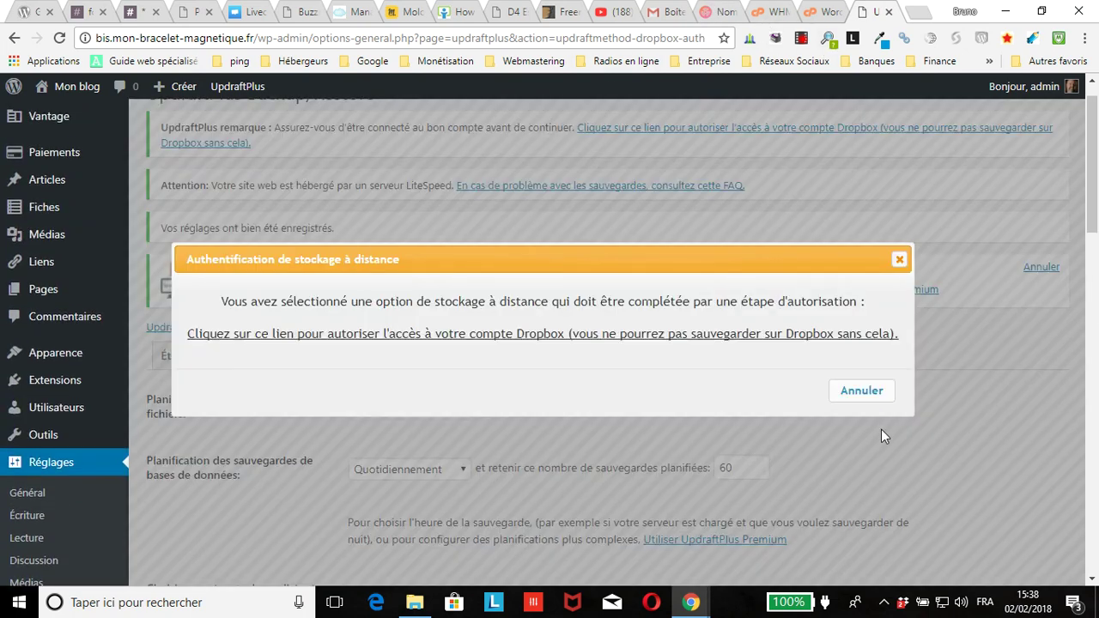
{"action": "left_click", "coordinate": [618, 342]}
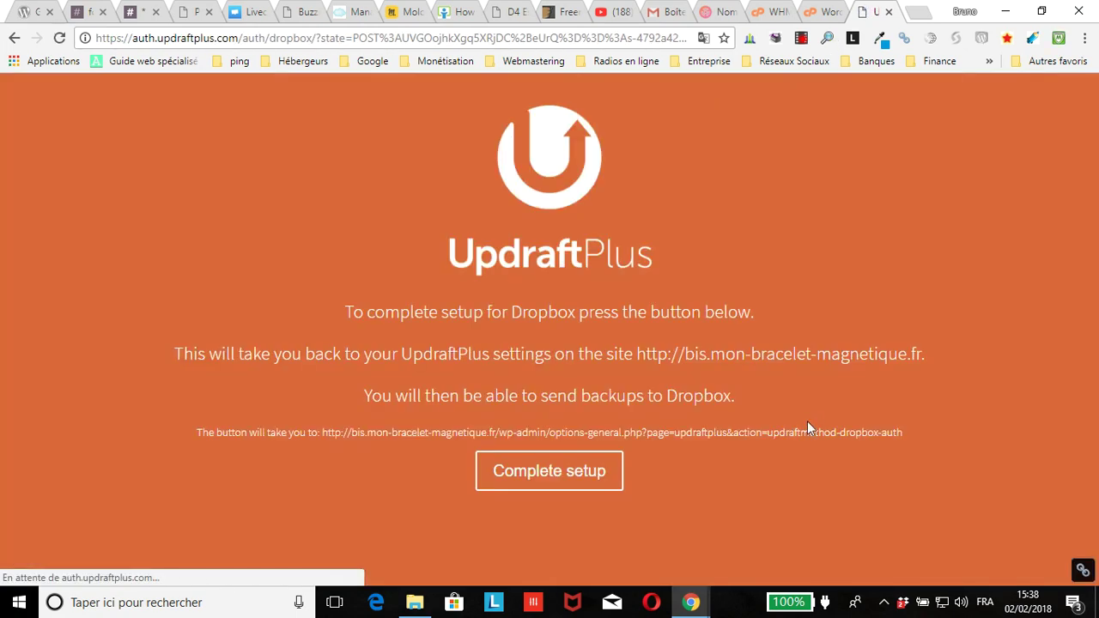
{"action": "left_click", "coordinate": [515, 477]}
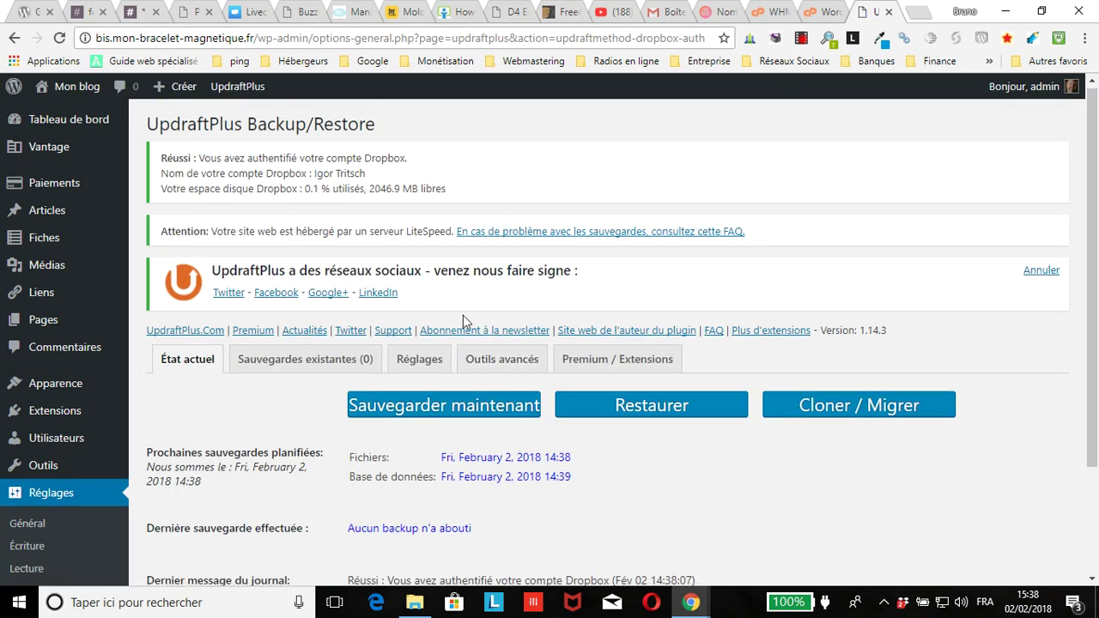
Run a one-off backup that includes the database and all files and is sent to remote storage, and follow its progress.
{"action": "scroll", "coordinate": [463, 315], "scroll_direction": "down", "scroll_amount": 3}
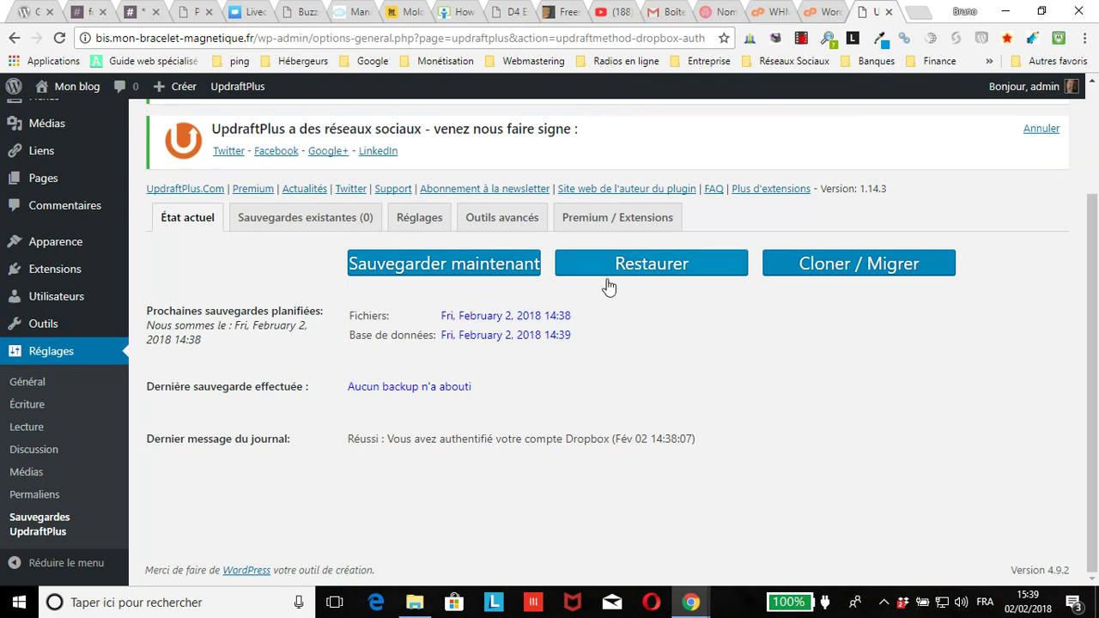
{"action": "left_click", "coordinate": [410, 268]}
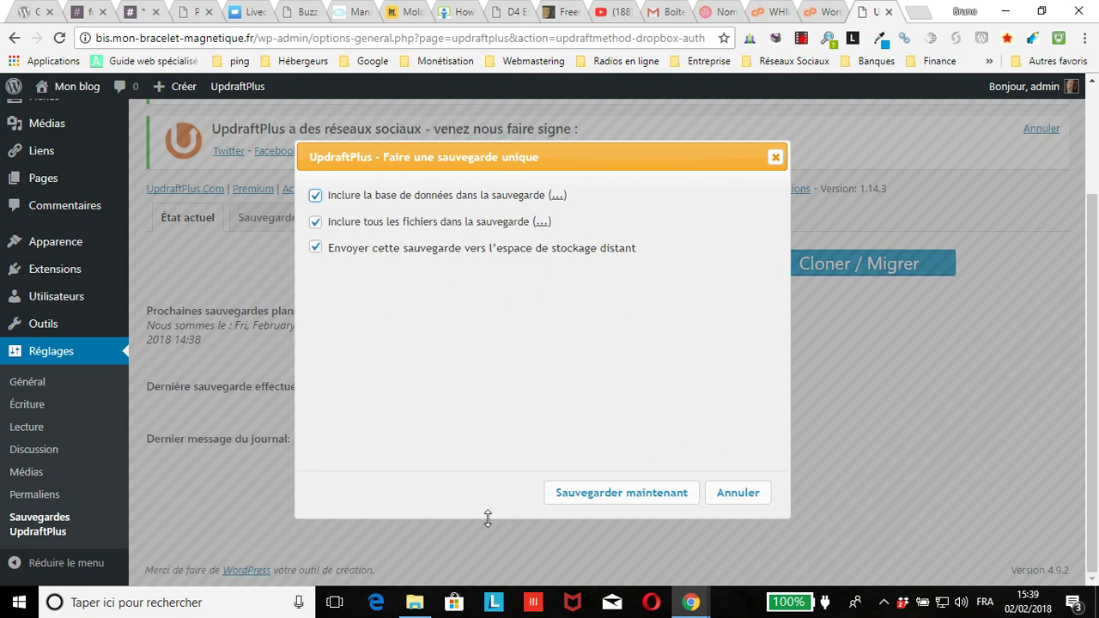
{"action": "left_click", "coordinate": [612, 496]}
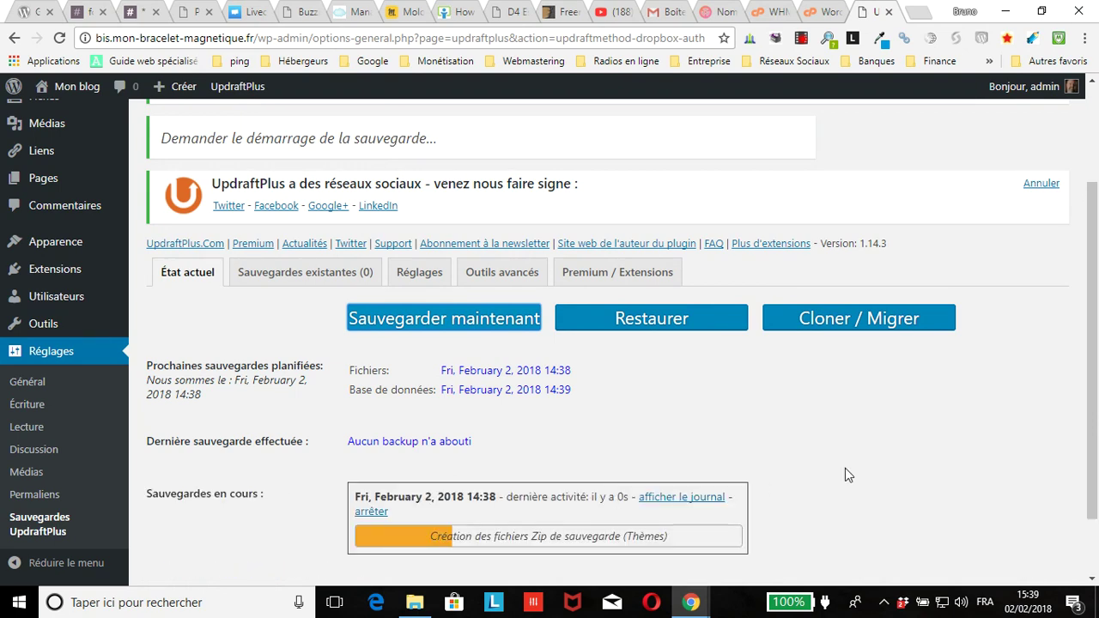
{"action": "scroll", "coordinate": [853, 447], "scroll_direction": "down", "scroll_amount": 1}
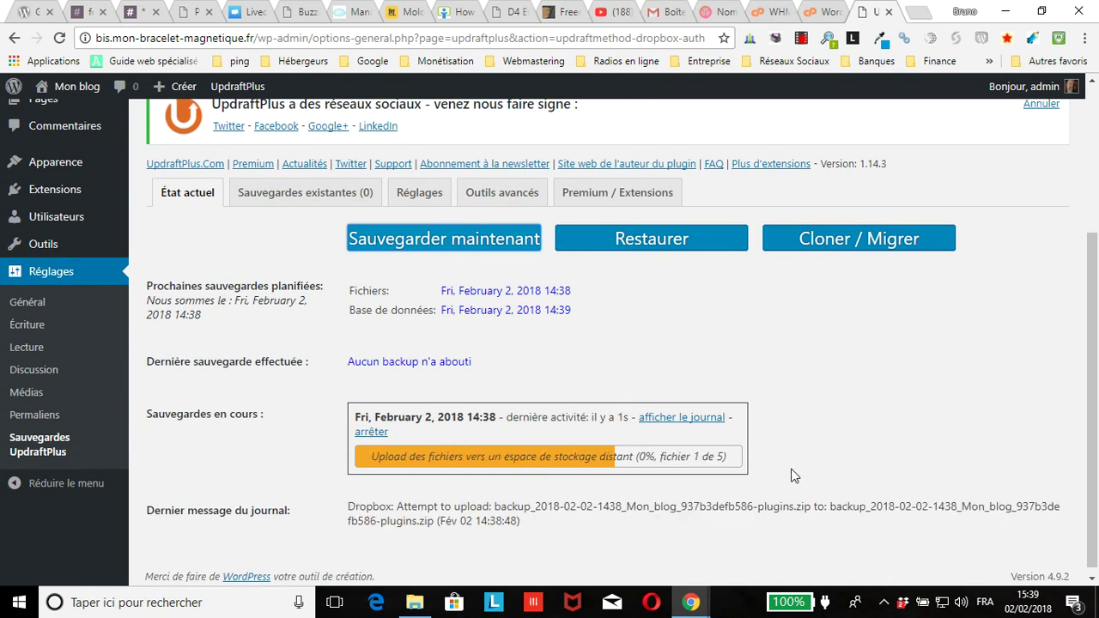
{"action": "scroll", "coordinate": [790, 481], "scroll_direction": "down", "scroll_amount": 1}
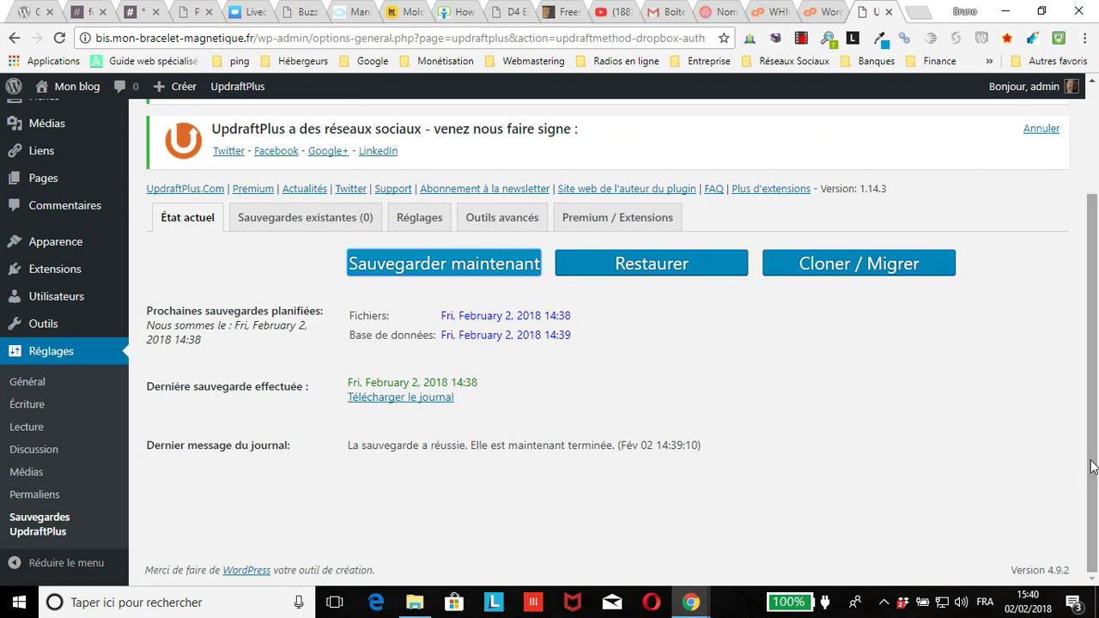
{"action": "mouse_move", "coordinate": [694, 603]}
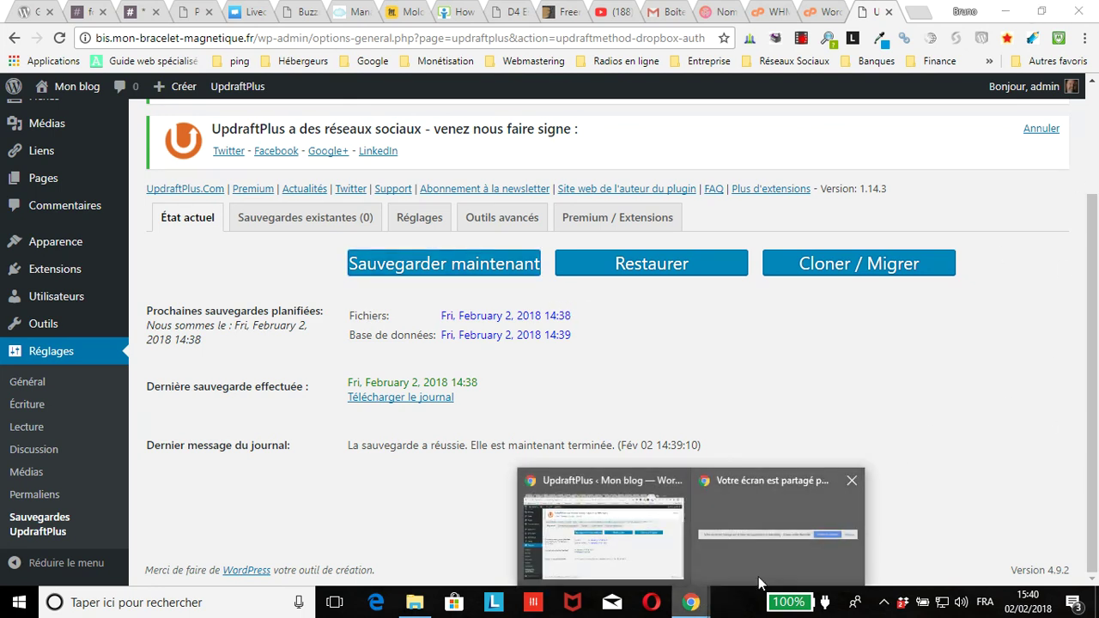
{"action": "left_click", "coordinate": [815, 573]}
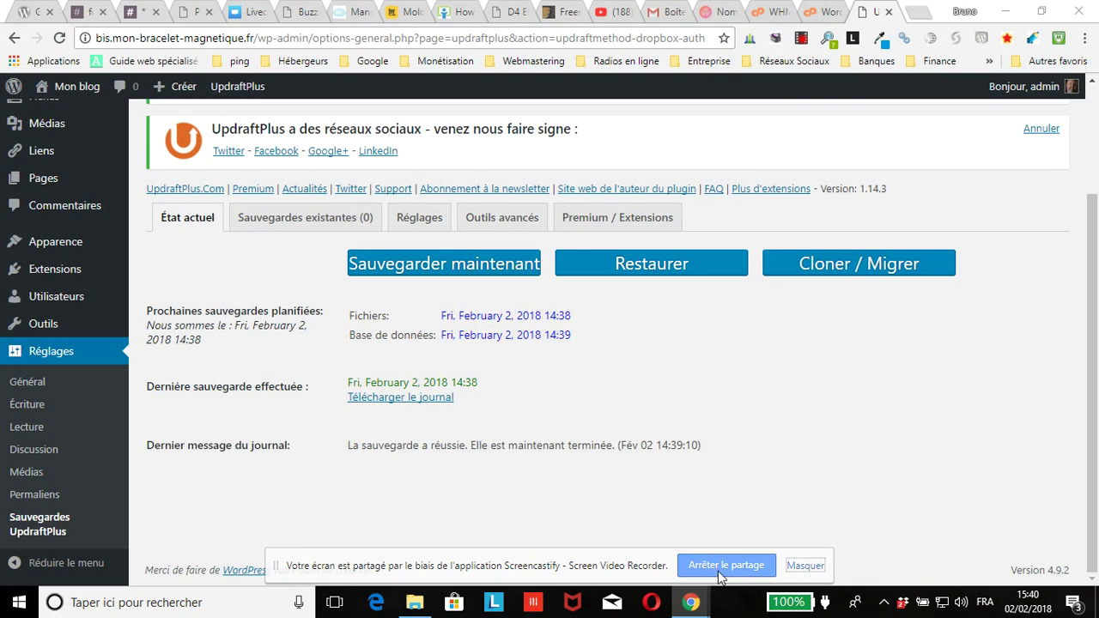